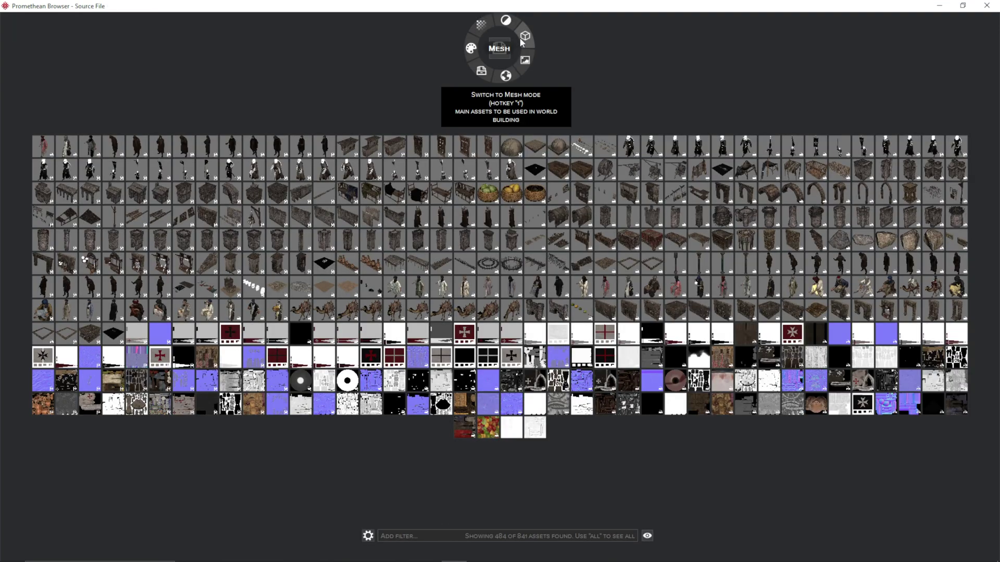
# Step: Cycle the asset library through Mesh, Inspiration, Material and Palette modes
pyautogui.click(525, 35)
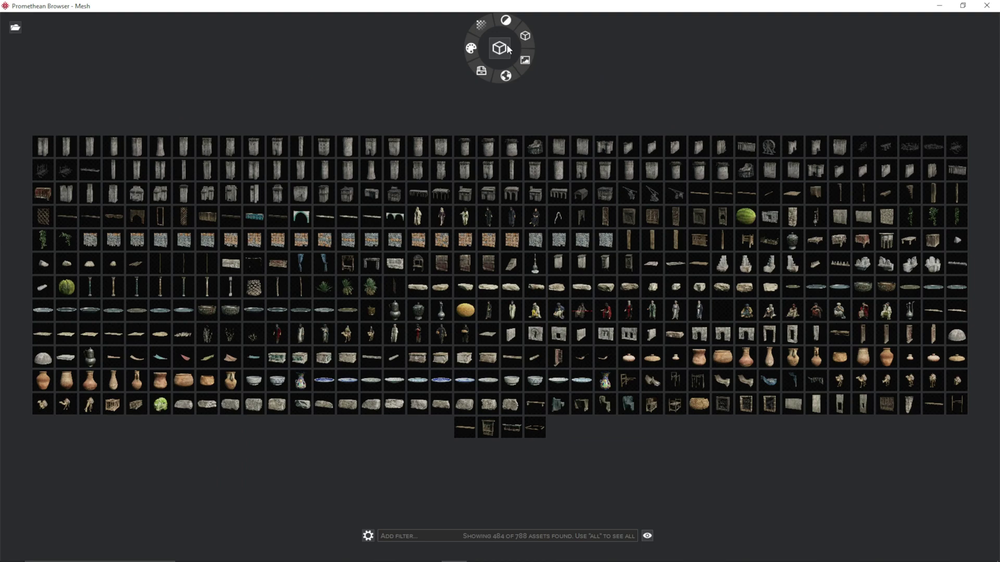
pyautogui.click(524, 59)
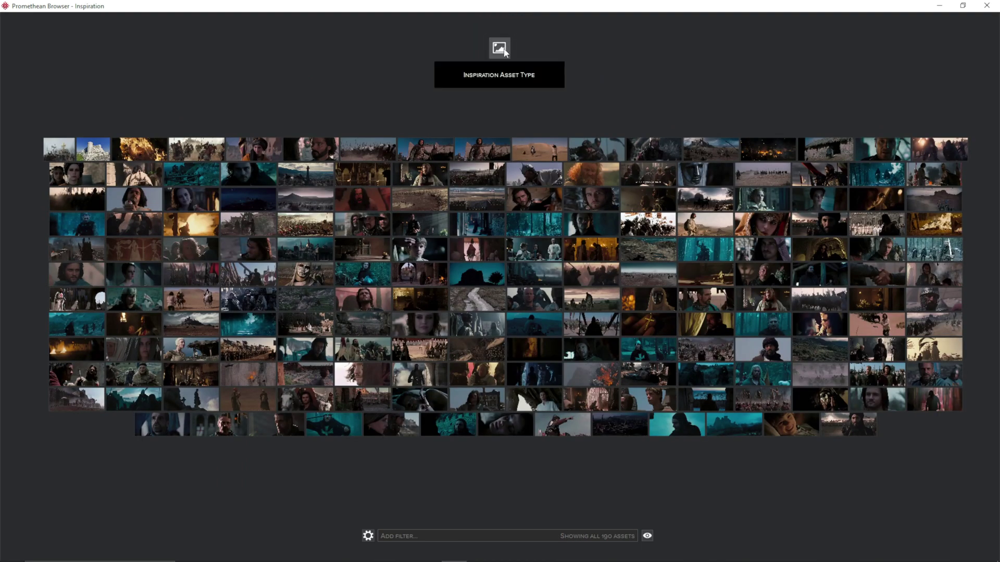
pyautogui.click(505, 21)
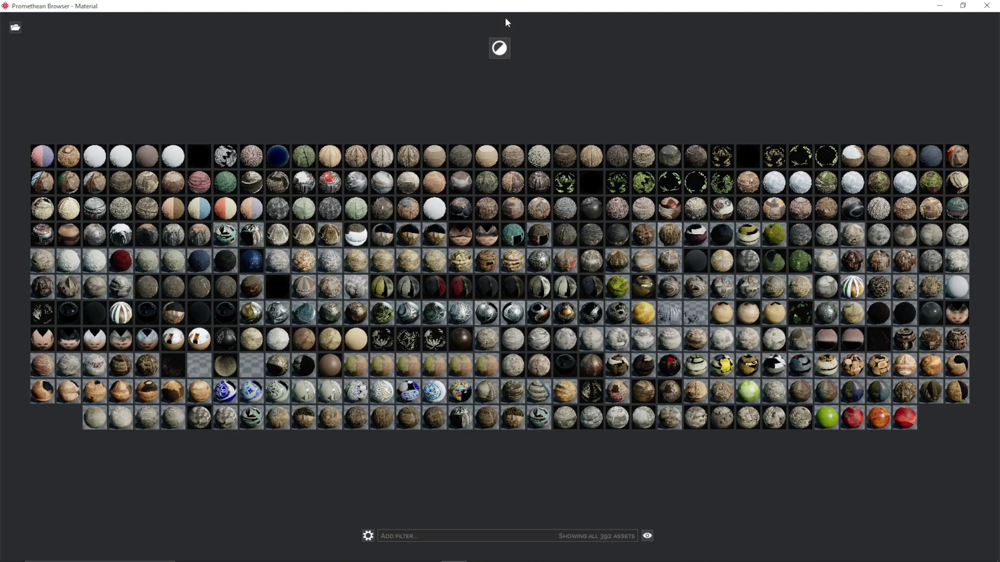
pyautogui.click(481, 50)
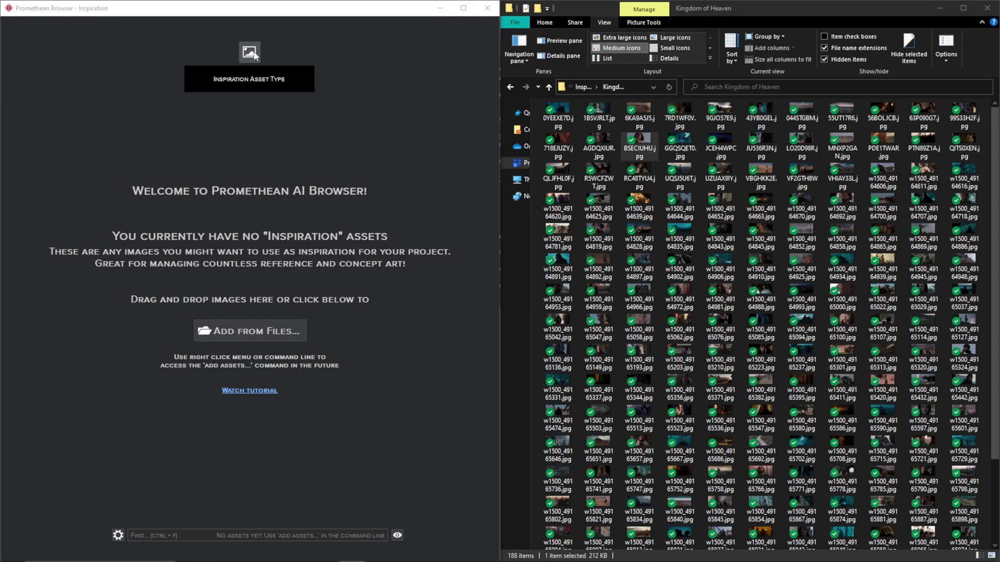
# Step: Select all 188 Kingdom of Heaven film stills in the folder for the Inspiration library
pyautogui.click(255, 55)
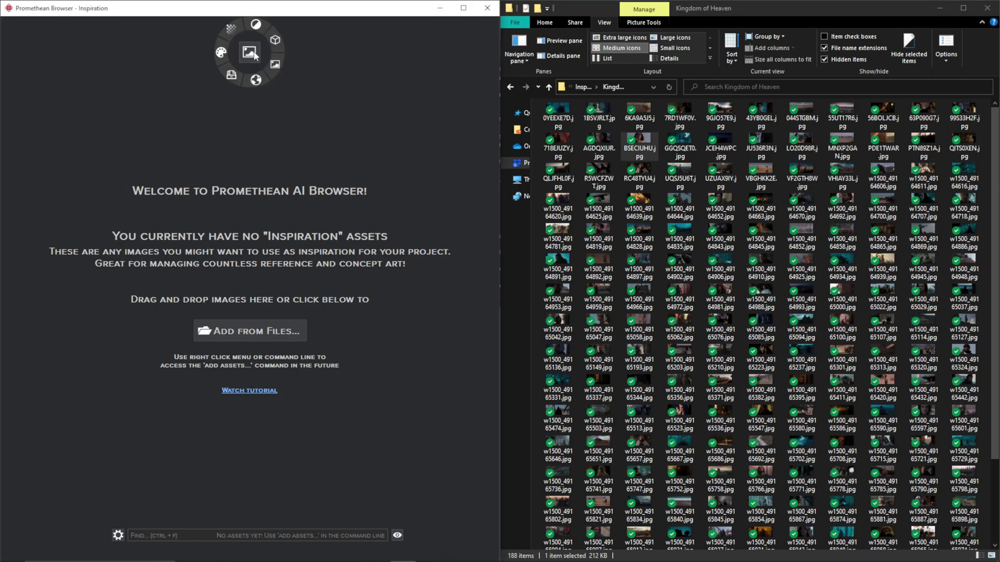
pyautogui.click(273, 64)
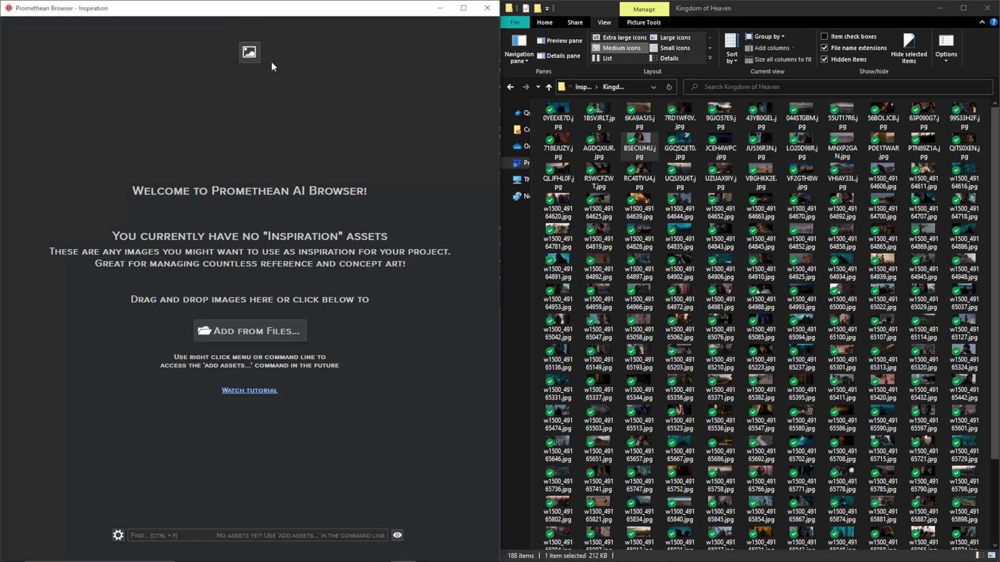
pyautogui.click(569, 115)
pyautogui.hotkey('ctrl', 'a')
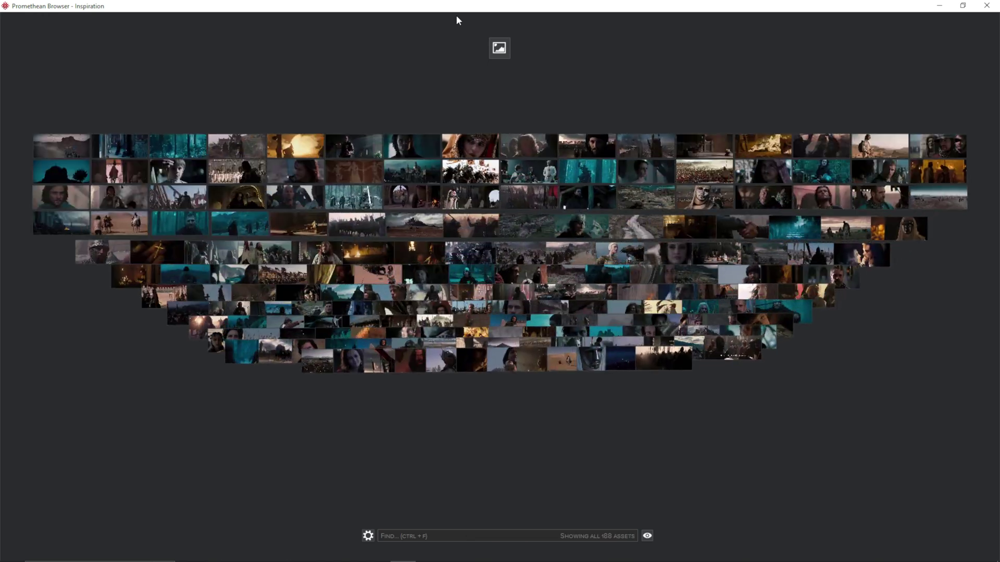
# Step: Filter the inspiration images by 'crusaders', then 'castle', then 'epic siege'
pyautogui.hotkey('ctrl', 'f')
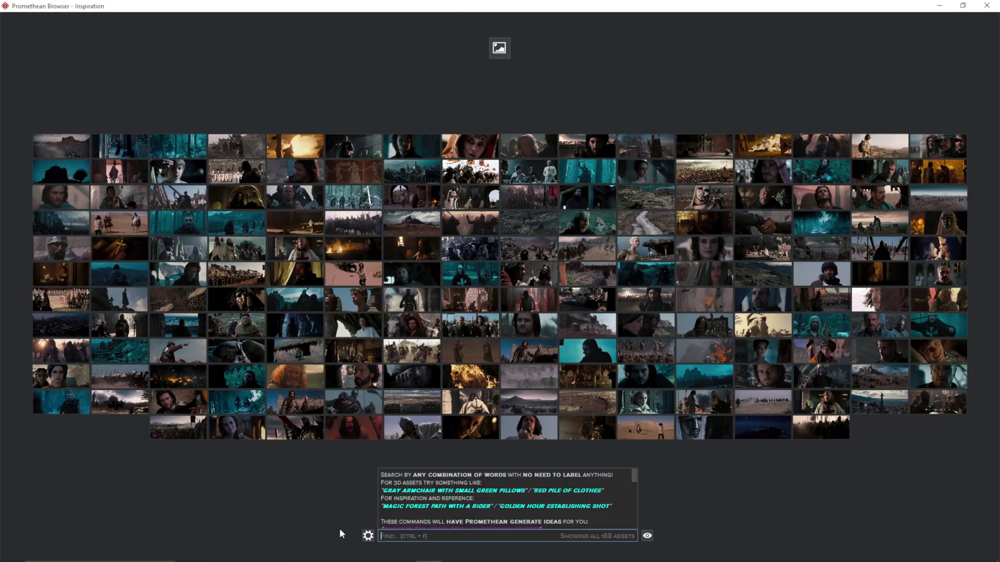
pyautogui.write('crCRUSADERS')
pyautogui.press('Return')
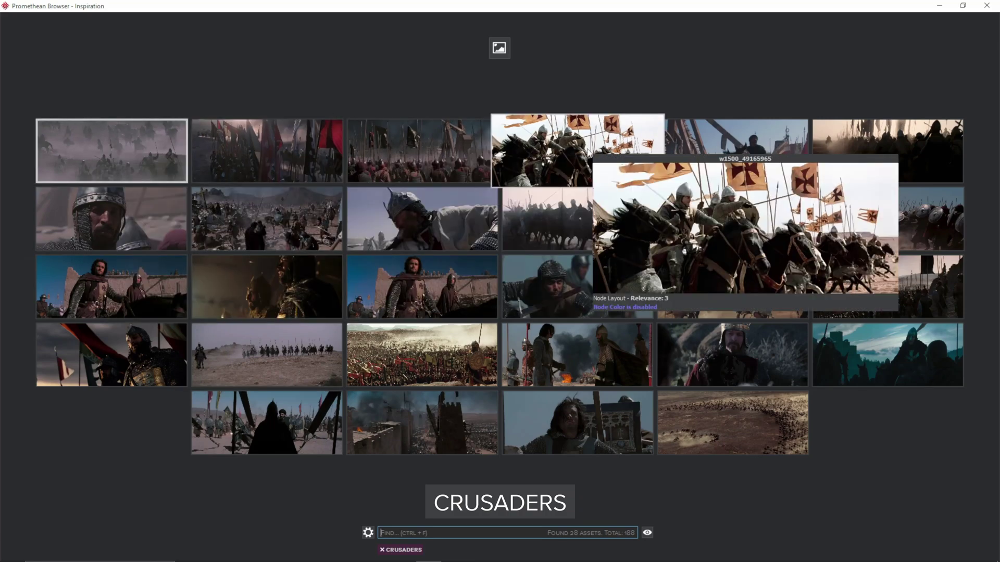
pyautogui.hotkey('ctrl', 'f')
pyautogui.write('castle')
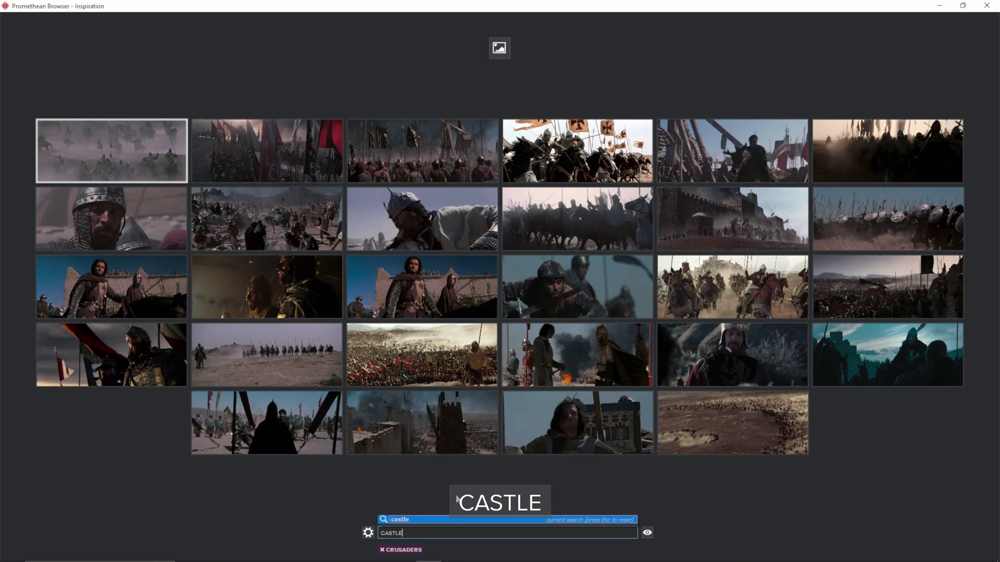
pyautogui.press('Return')
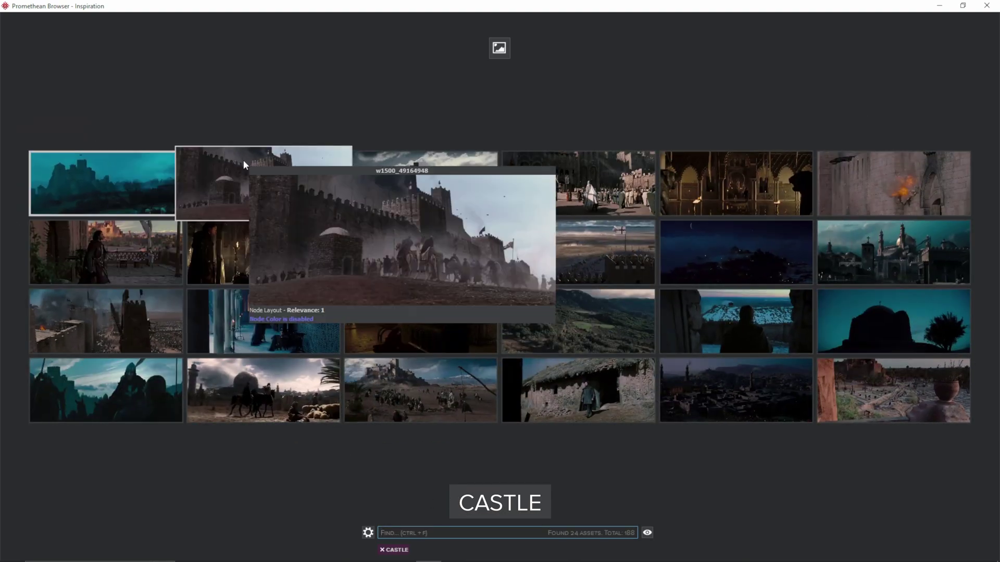
pyautogui.click(394, 532)
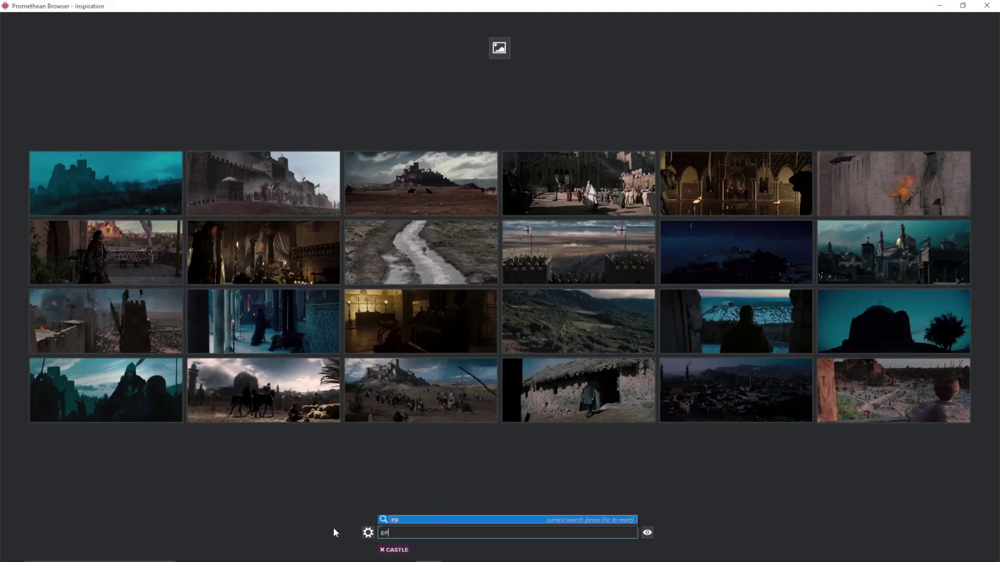
pyautogui.write('epic siege')
pyautogui.press('Return')
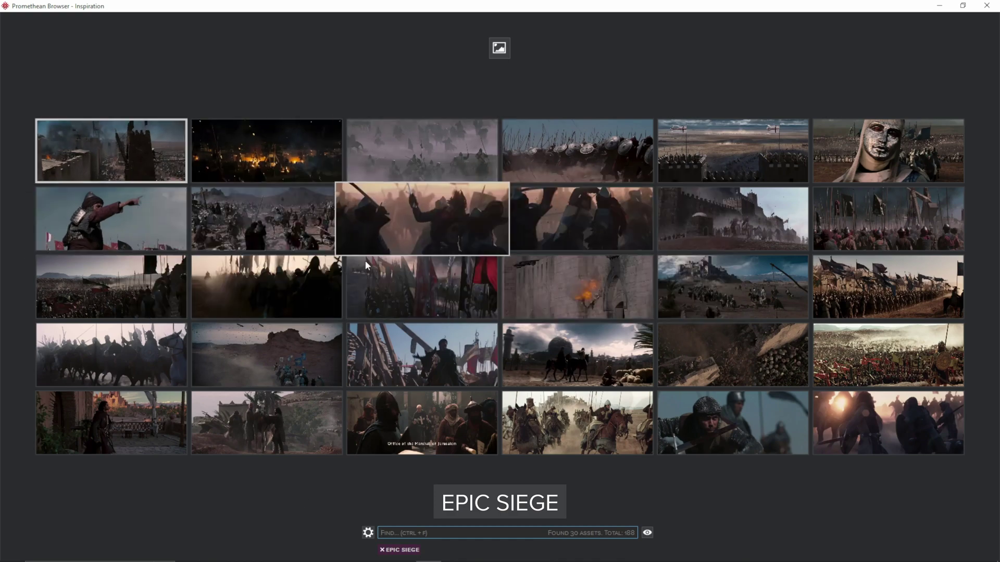
# Step: Search the images for 'crusader king', two armies with a castle, then 'forest with blue fog'
pyautogui.click(394, 532)
pyautogui.write('crusader king')
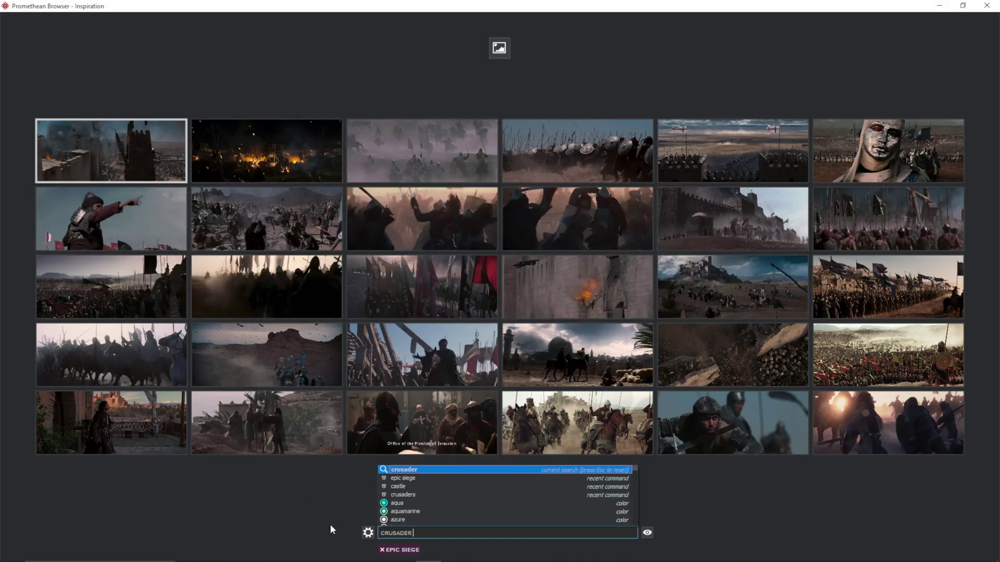
pyautogui.press('Return')
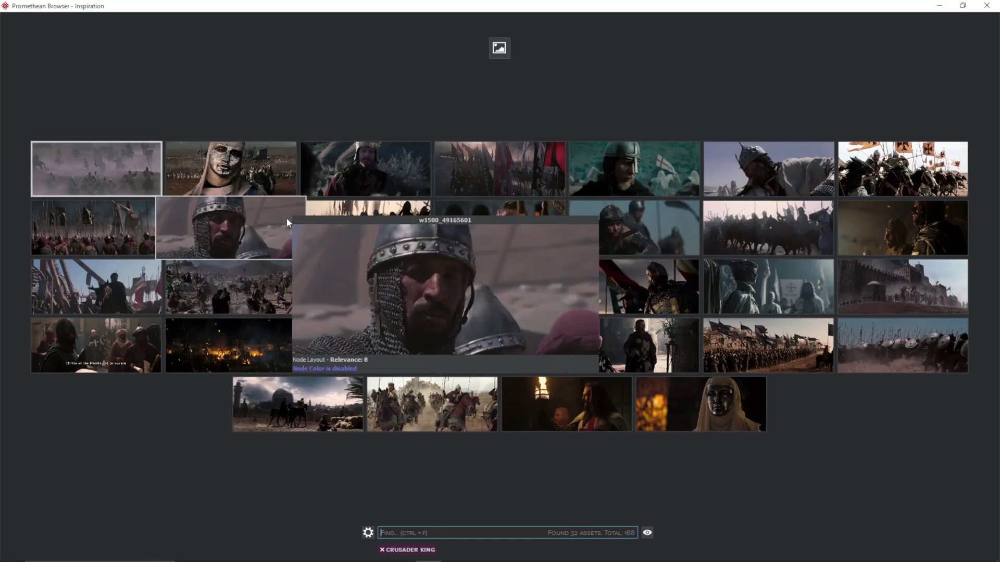
pyautogui.write('two armies fighting with a castle in the backg')
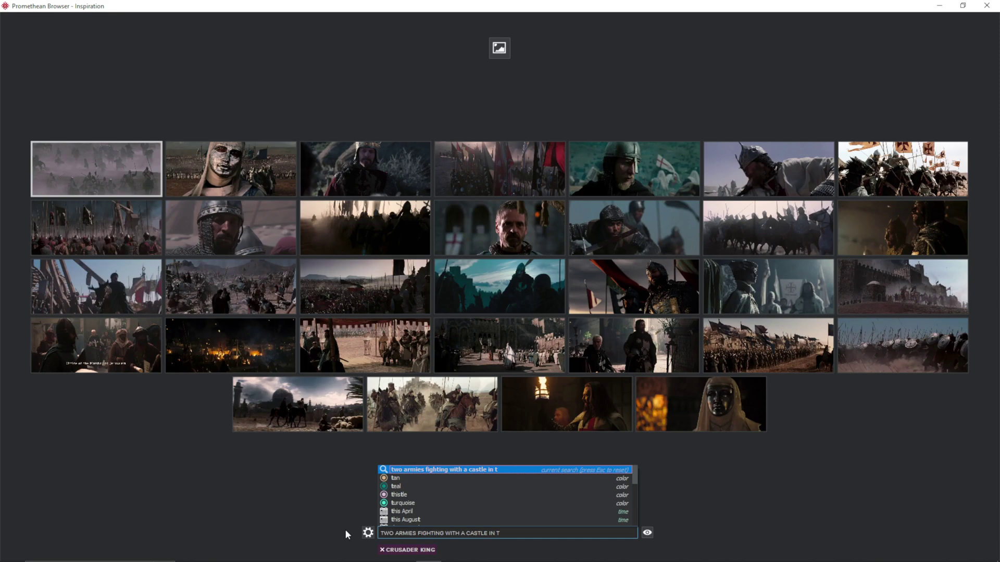
pyautogui.write('round')
pyautogui.press('Return')
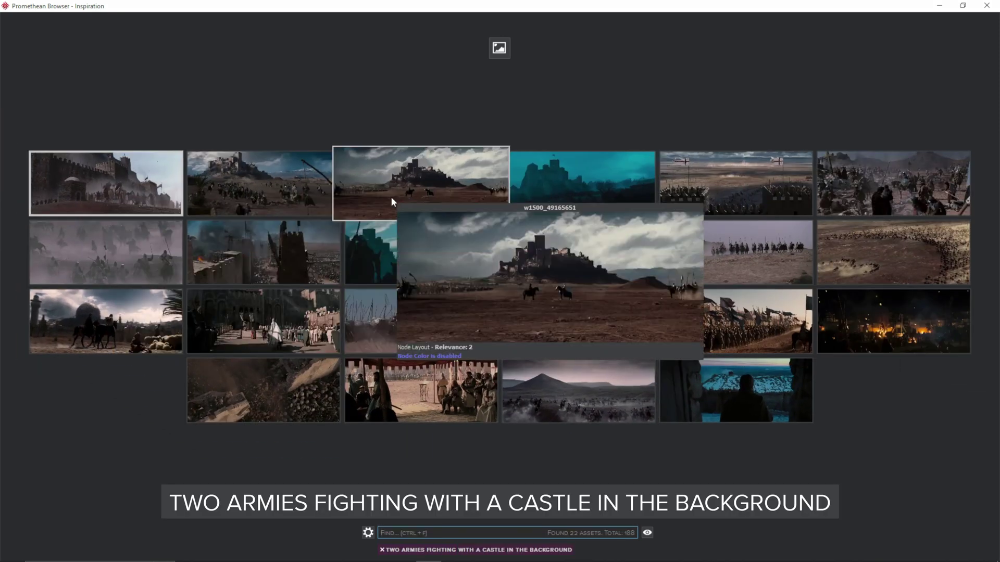
pyautogui.click(430, 533)
pyautogui.write('FORE')
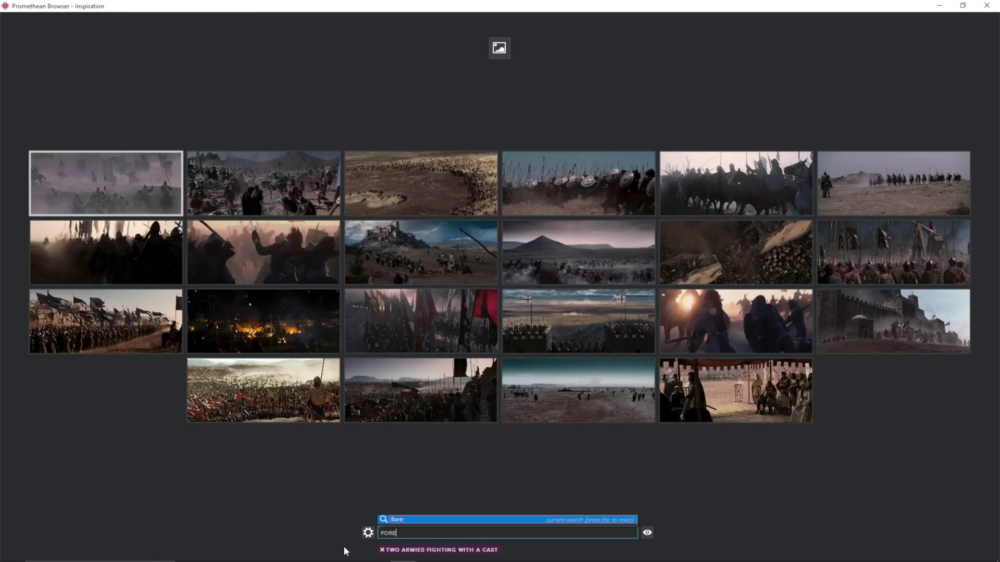
pyautogui.write('forest with blue fog')
pyautogui.press('Return')
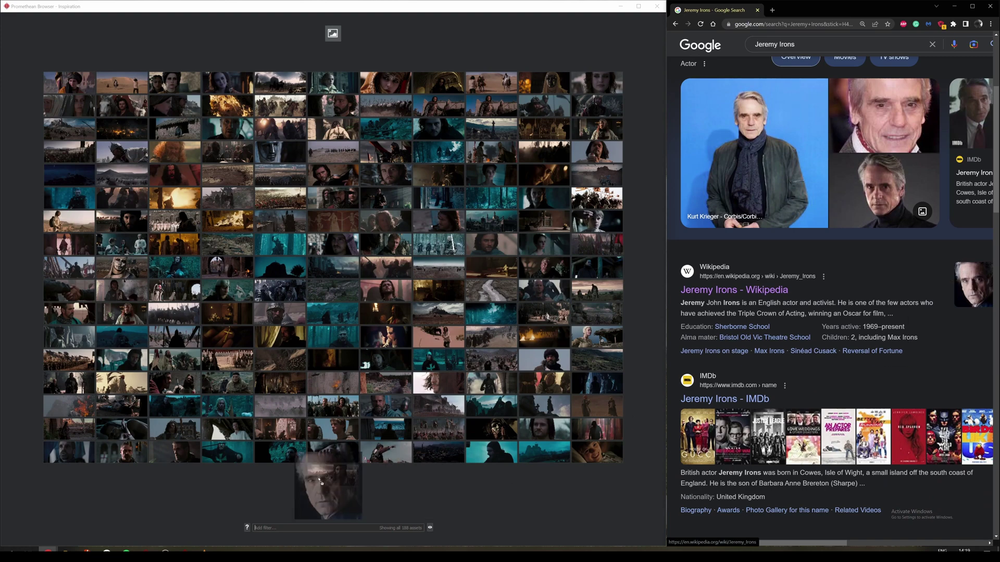
# Step: Snip the castle photo from a web image search and paste it into the Inspiration library
pyautogui.moveTo(973, 281); pyautogui.dragTo(282, 520)
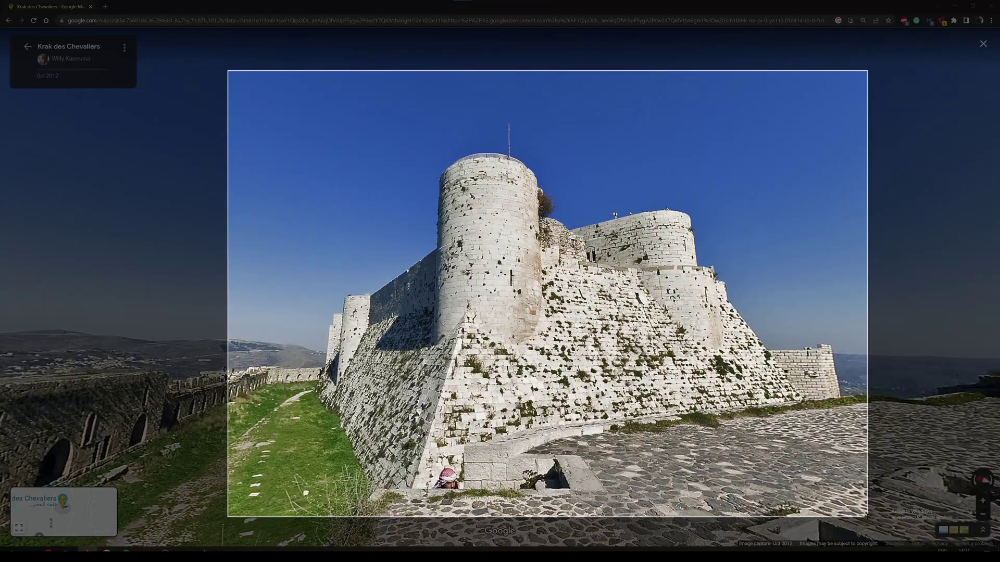
pyautogui.moveTo(228, 71); pyautogui.dragTo(871, 525)
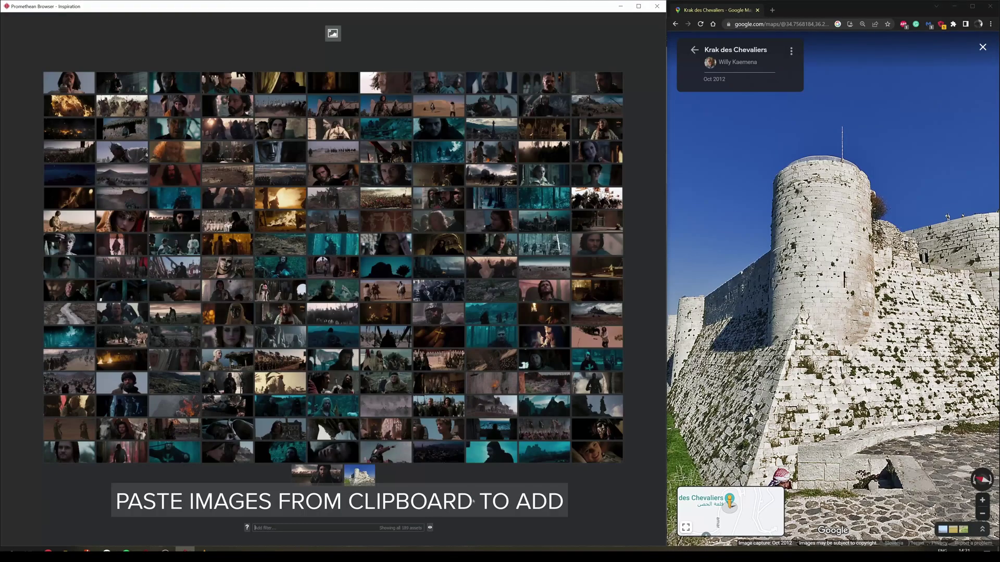
pyautogui.hotkey('ctrl', 'v')
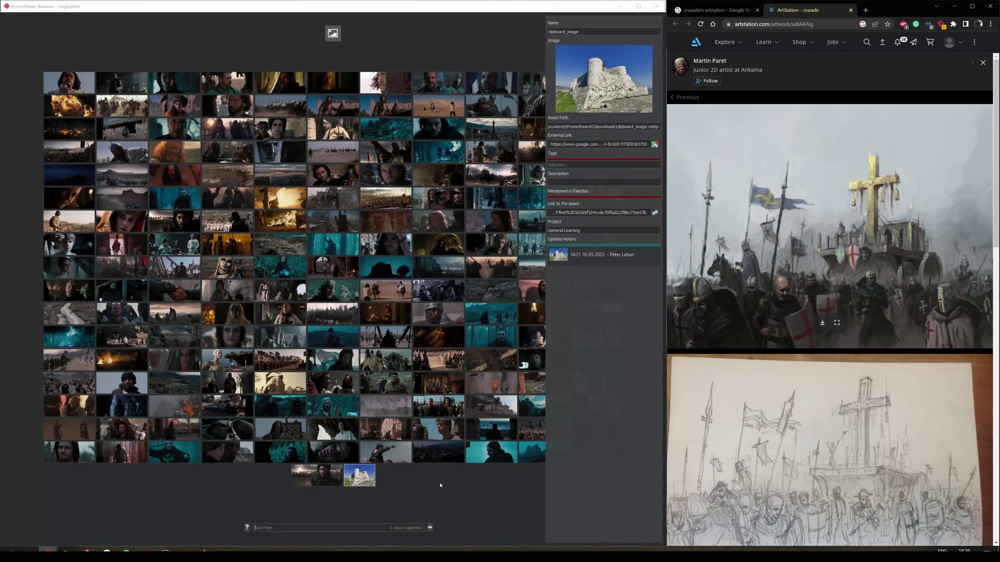
# Step: Open the crusade artwork image's details and follow its external source link
pyautogui.click(440, 485)
pyautogui.click(375, 474)
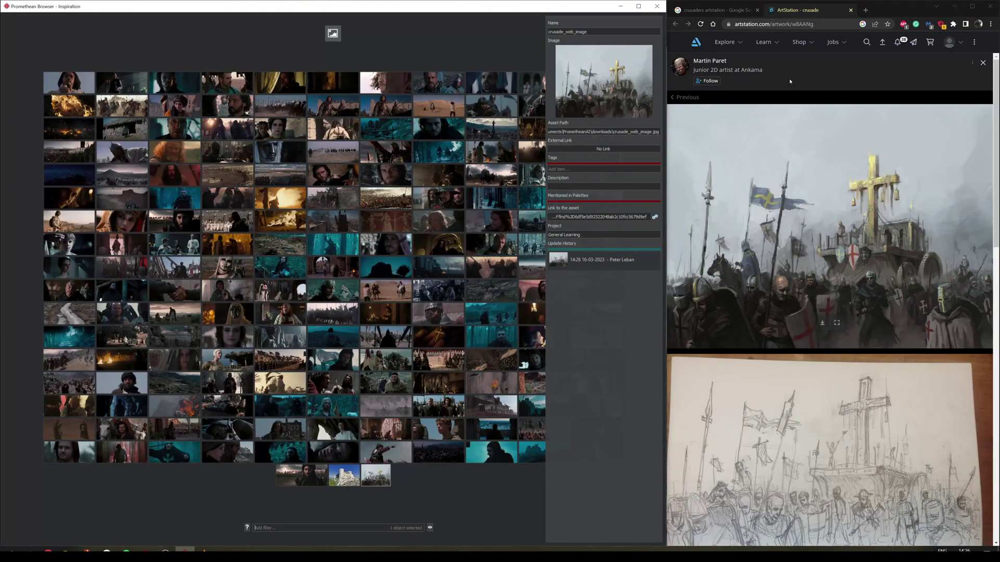
pyautogui.click(608, 148)
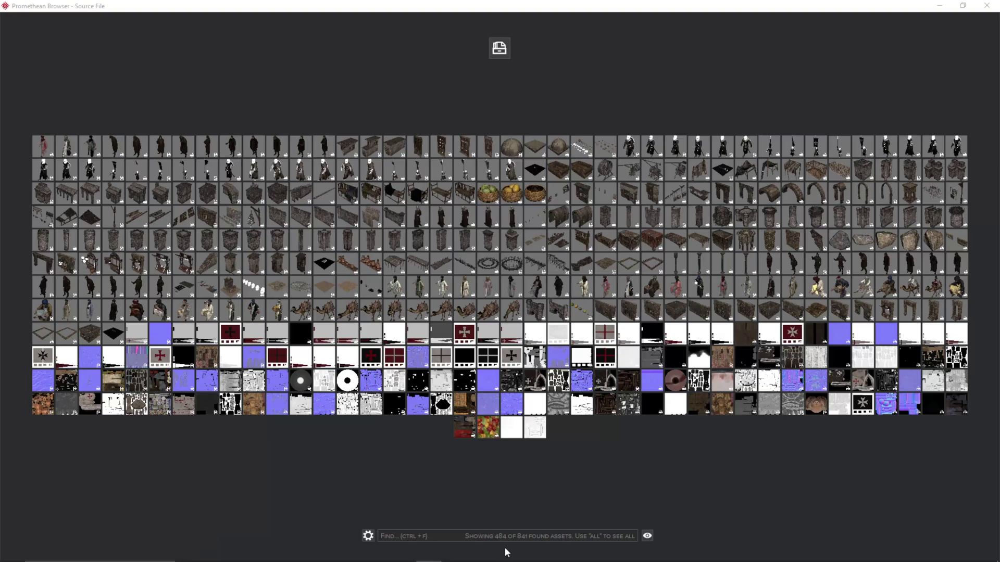
# Step: Filter source files by 'normal textures', then '3D', 'epic castle', 'castle gate' and 'castle tower'
pyautogui.click(444, 536)
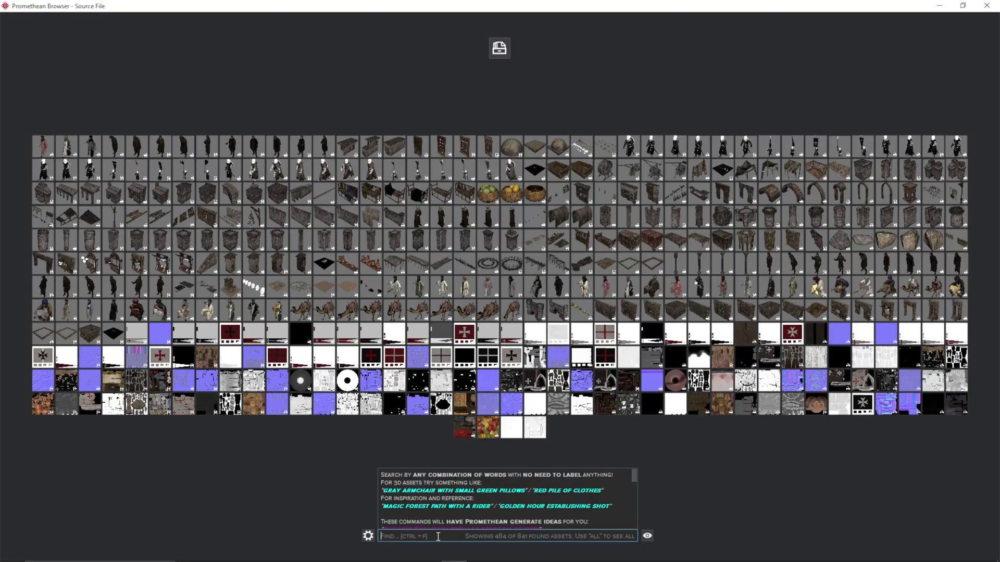
pyautogui.write('NORMAL TEXTURES')
pyautogui.press('Return')
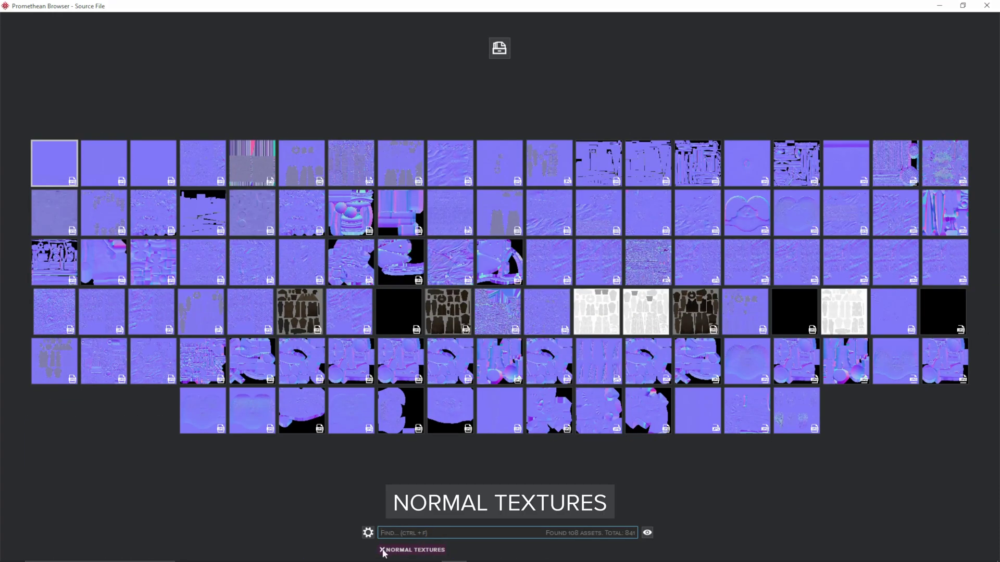
pyautogui.click(383, 550)
pyautogui.write('3D')
pyautogui.press('Return')
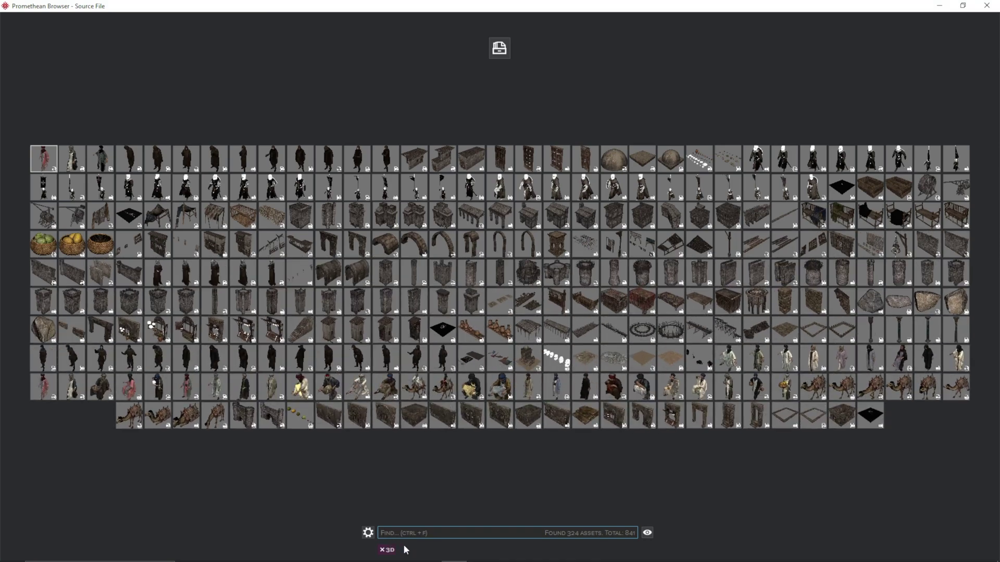
pyautogui.write('EPIC CASTLE')
pyautogui.press('Return')
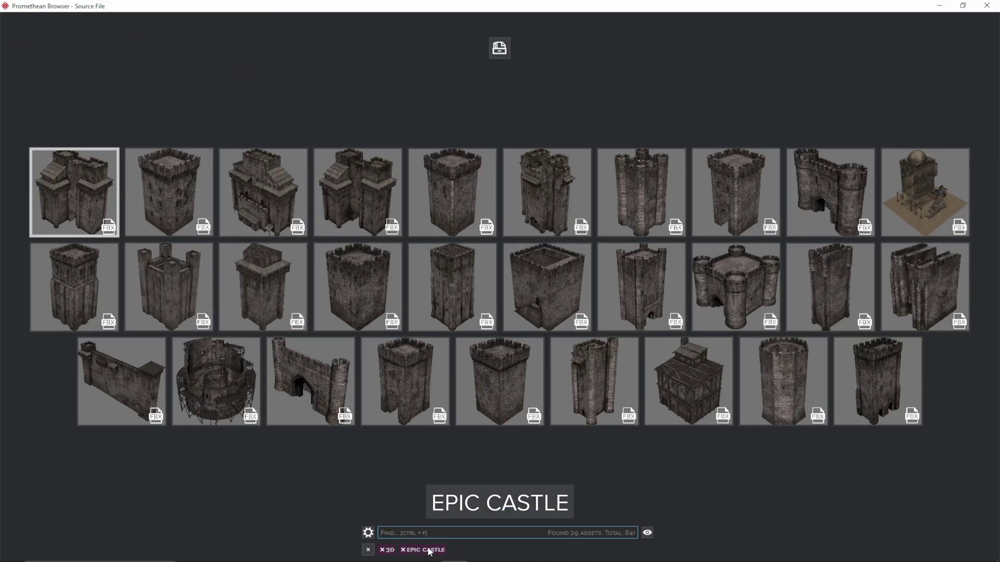
pyautogui.click(429, 550)
pyautogui.write('CASTLE GATE')
pyautogui.press('Return')
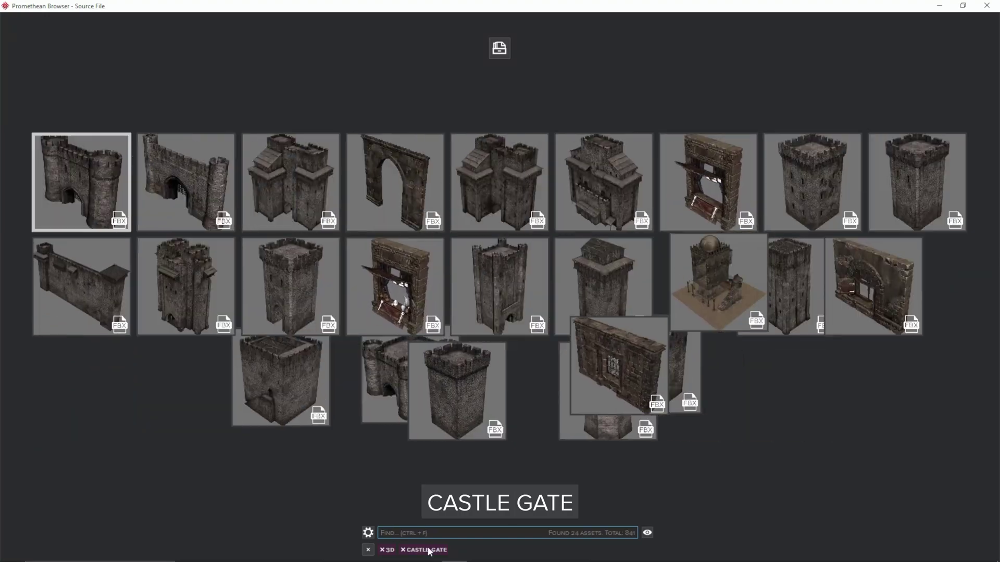
pyautogui.write('CASTEL TOWER')
pyautogui.press('Return')
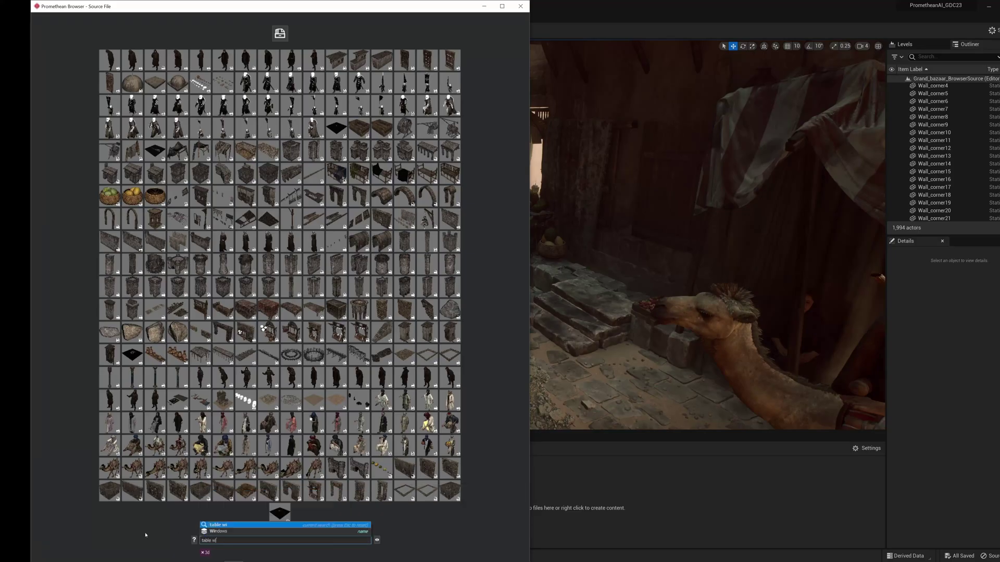
pyautogui.write('table with red cloth')
# Step: Find a red-clothed table, place it beside the camel, then search for a seated blue-hatted man
pyautogui.press('Return')
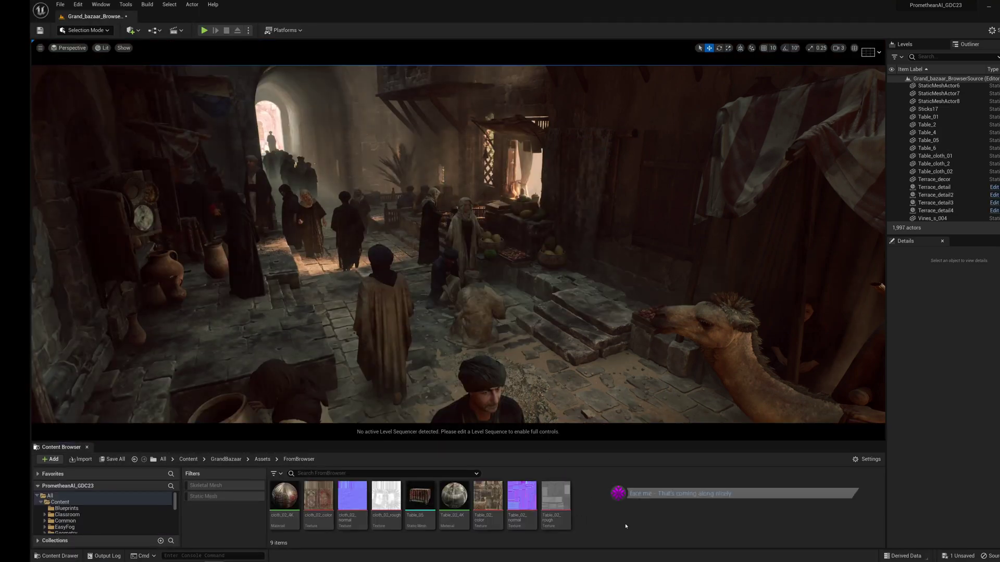
pyautogui.moveTo(420, 500); pyautogui.dragTo(617, 281)
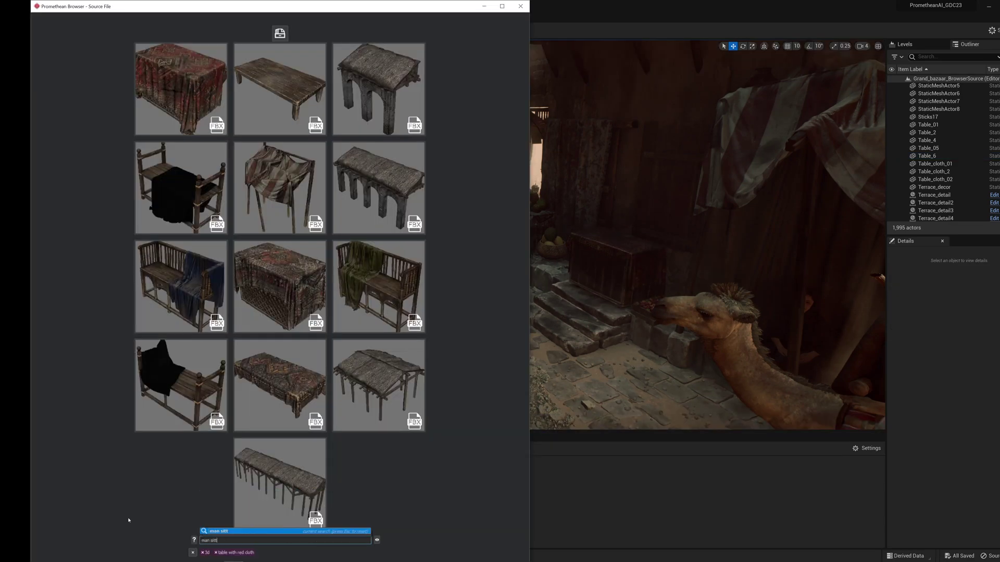
pyautogui.press('Return')
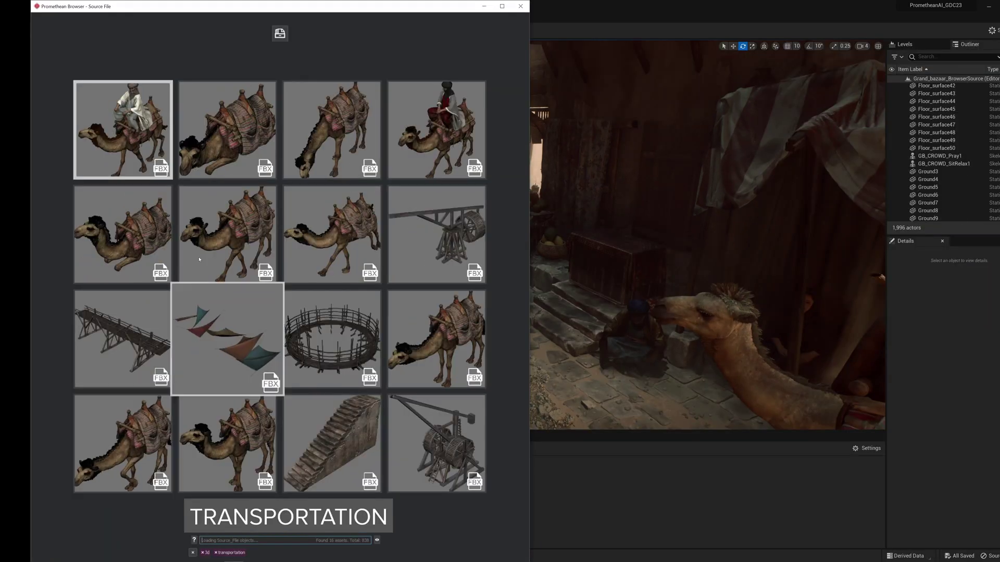
# Step: Find camels visually similar to the resting camel, then rotate the placed camel to a new heading
pyautogui.rightClick(227, 129)
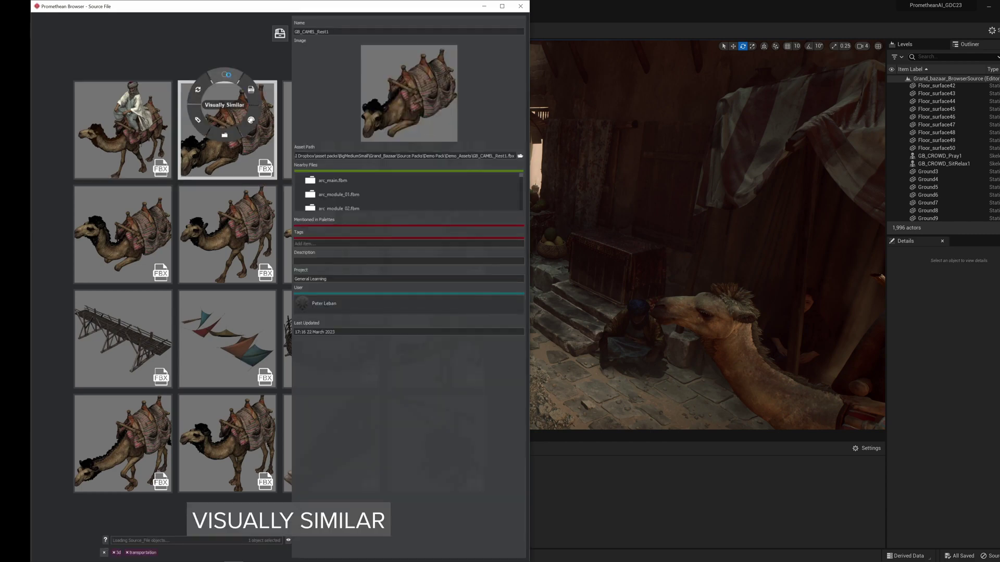
pyautogui.click(227, 76)
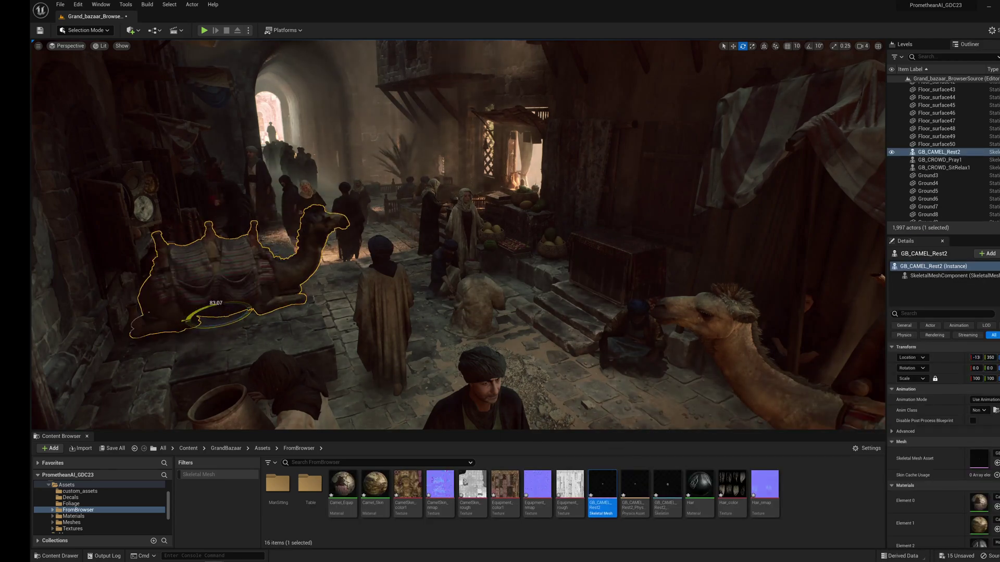
pyautogui.moveTo(215, 312); pyautogui.dragTo(250, 308)
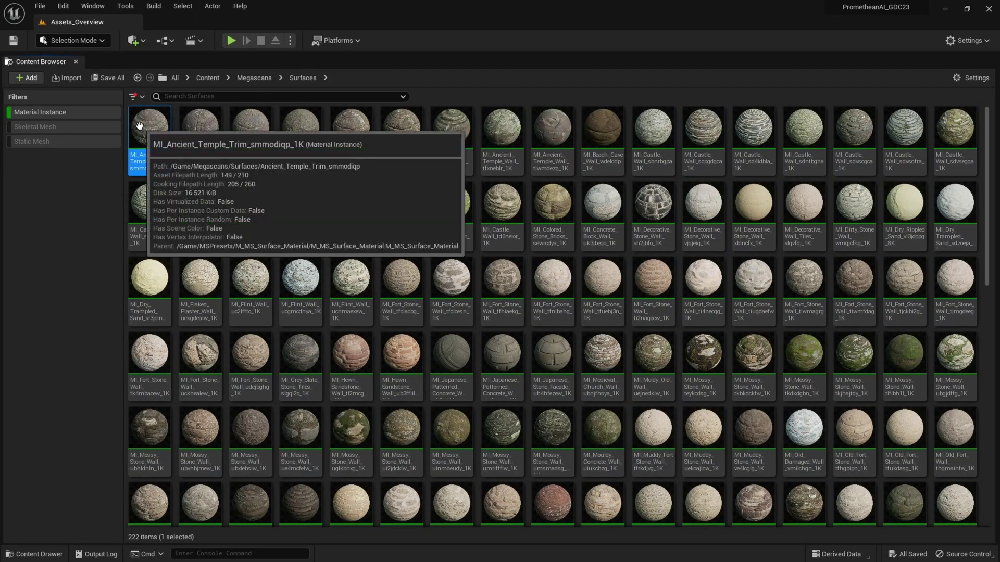
# Step: Hide Unreal and add the selected 222 Megascans materials through Browser Selection
pyautogui.click(946, 10)
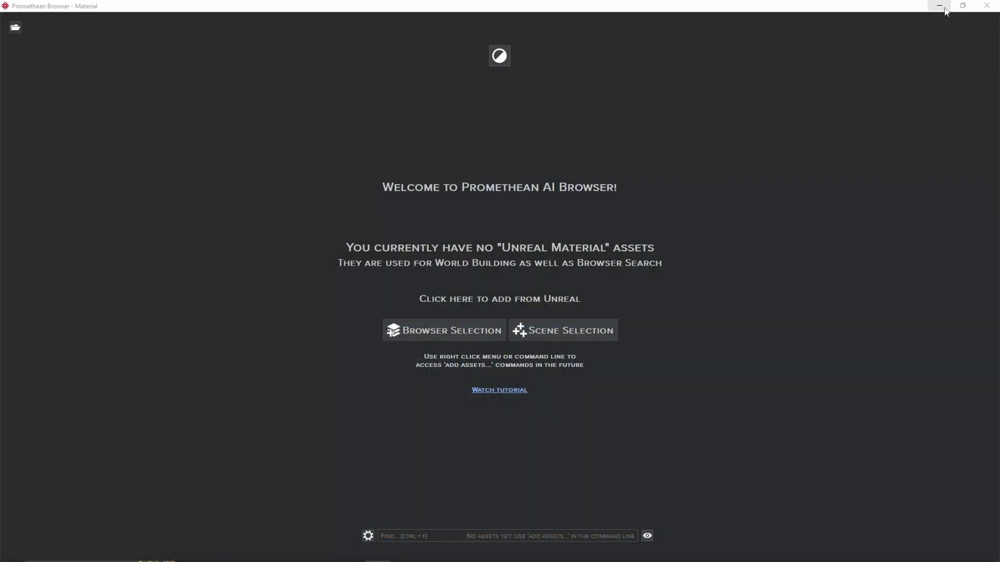
pyautogui.click(476, 326)
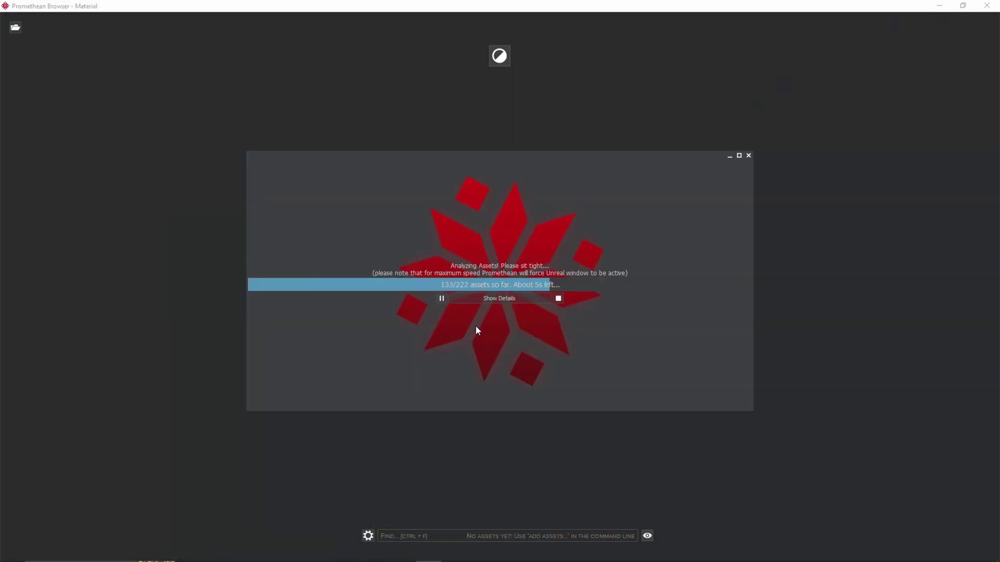
pyautogui.click(748, 156)
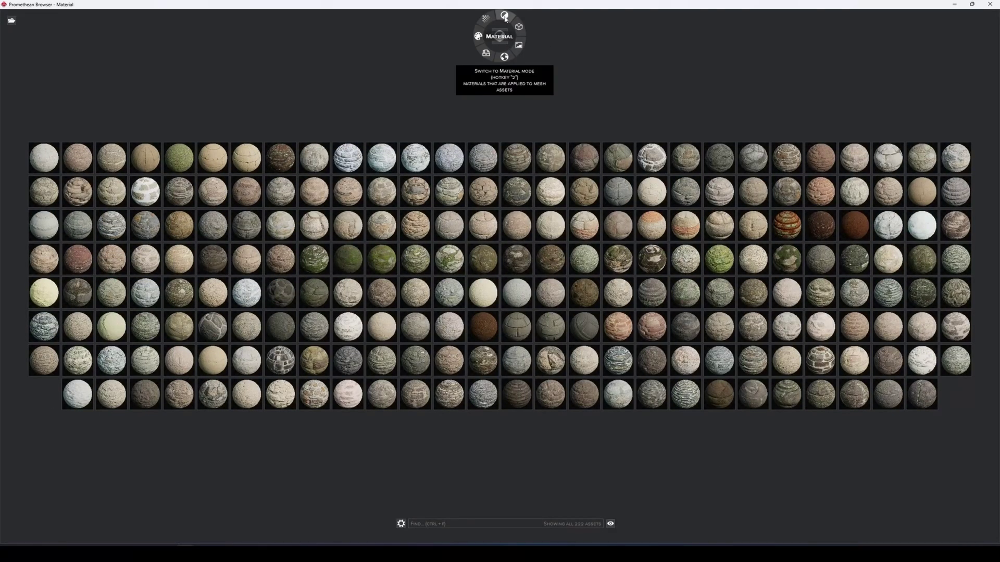
# Step: Search materials for 'mossy wall' and 'desert wall', then show stones similar to the reddish brick
pyautogui.hotkey('ctrl', 'f')
pyautogui.write('mossy')
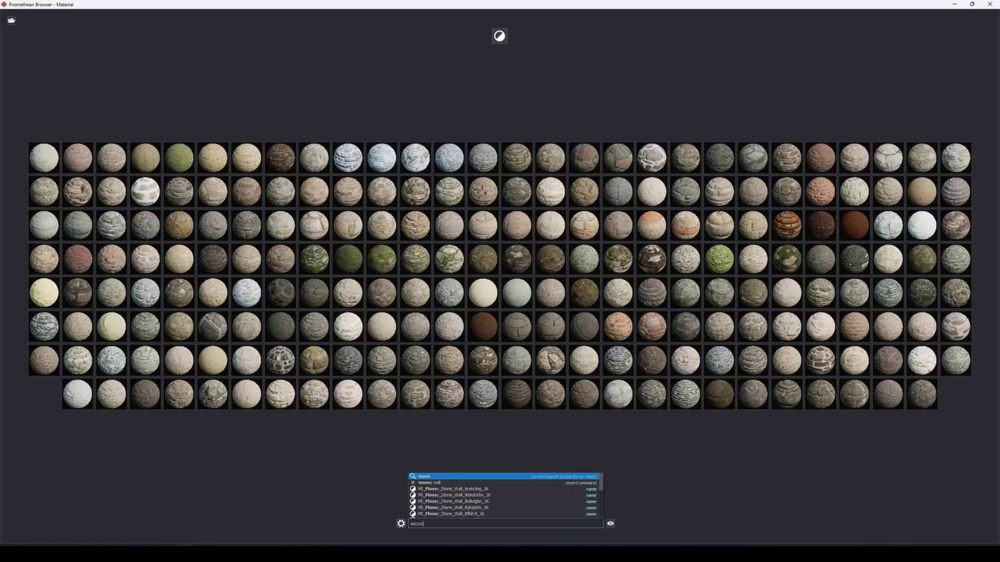
pyautogui.press('Return')
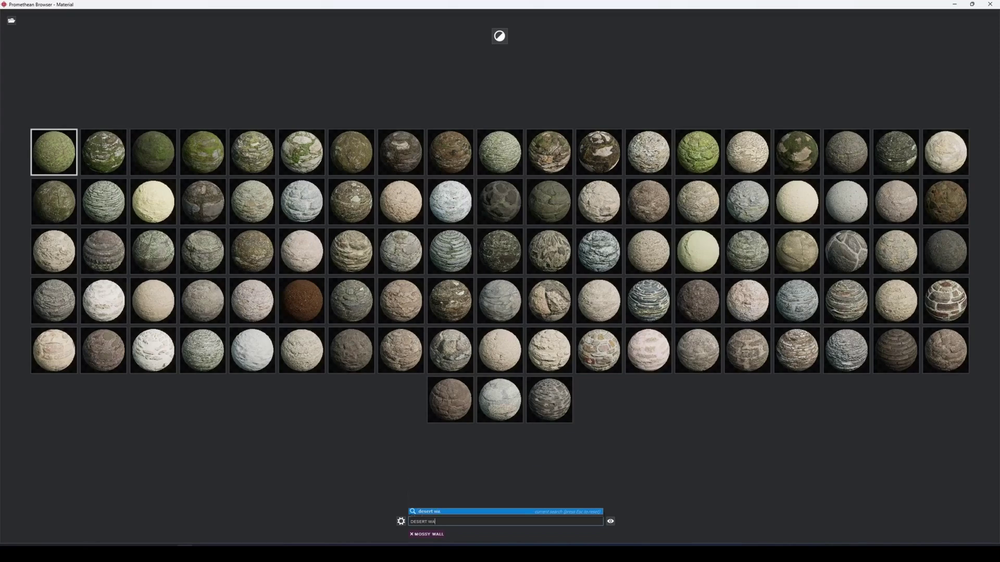
pyautogui.write('desert wall')
pyautogui.press('Return')
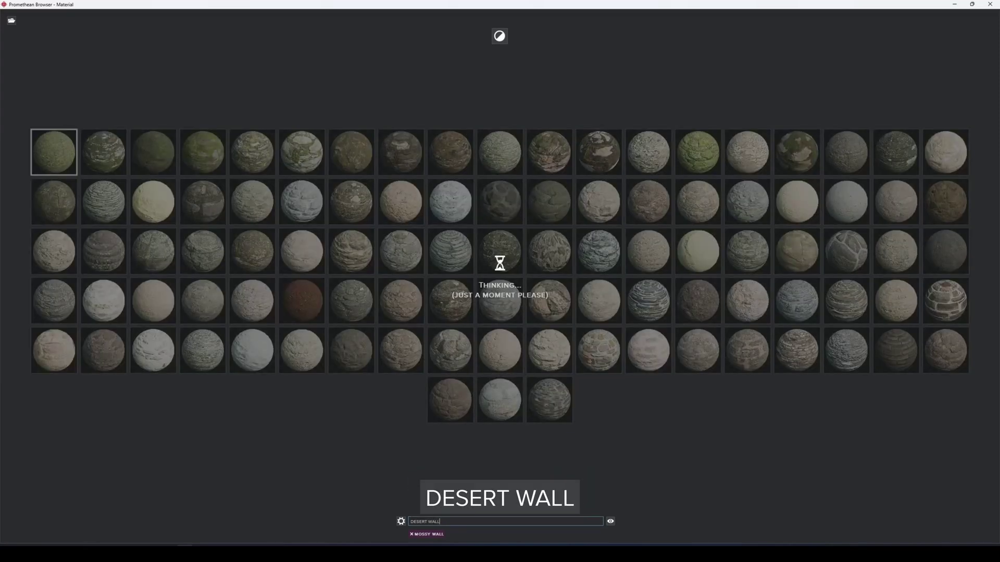
pyautogui.rightClick(54, 153)
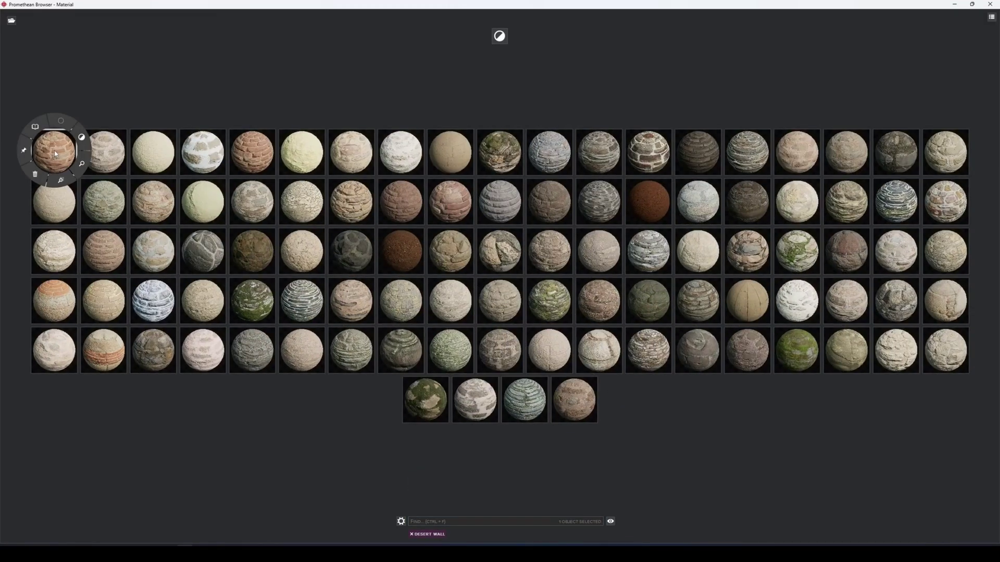
pyautogui.click(64, 125)
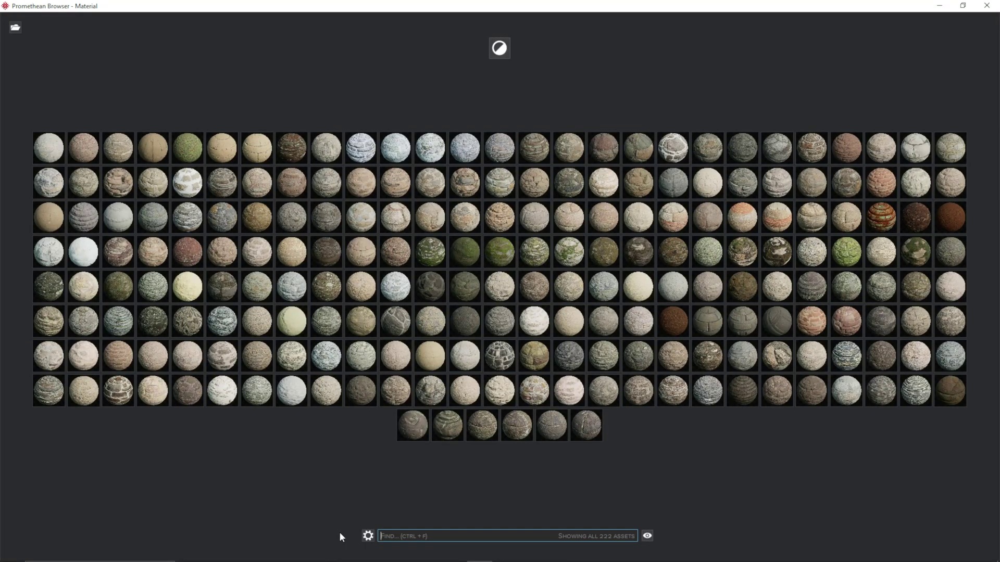
pyautogui.write('WHAT TYPES OF STONE W')
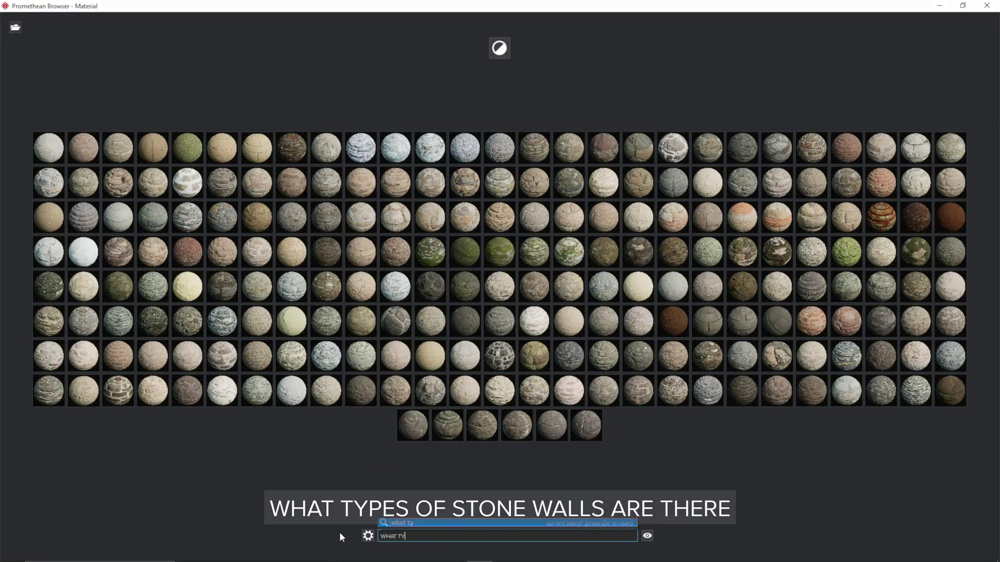
pyautogui.write('ALLS ARE THERE')
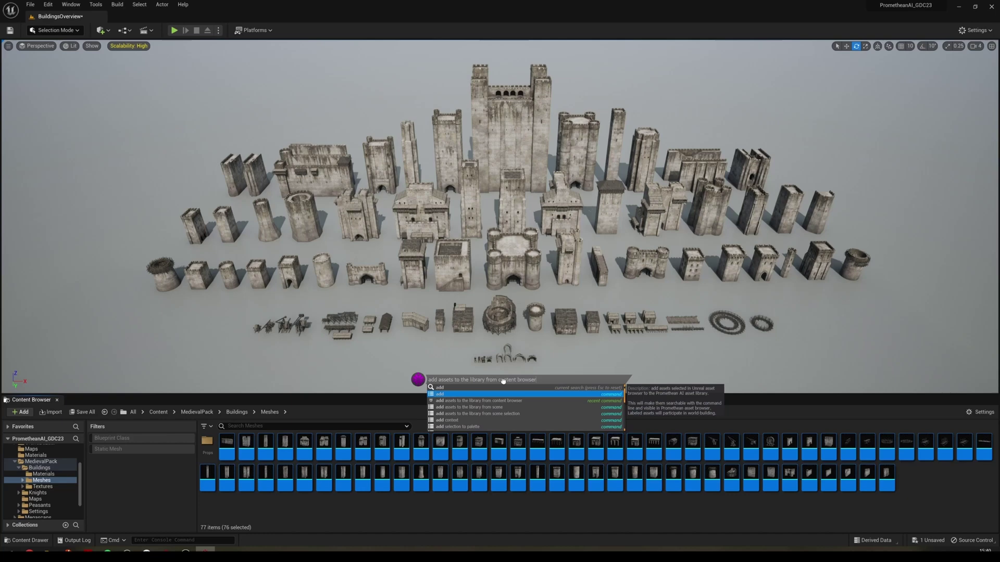
# Step: Add the 76 medieval building meshes to the library, launch the Promethean browser, and move the orb aside
pyautogui.click(478, 394)
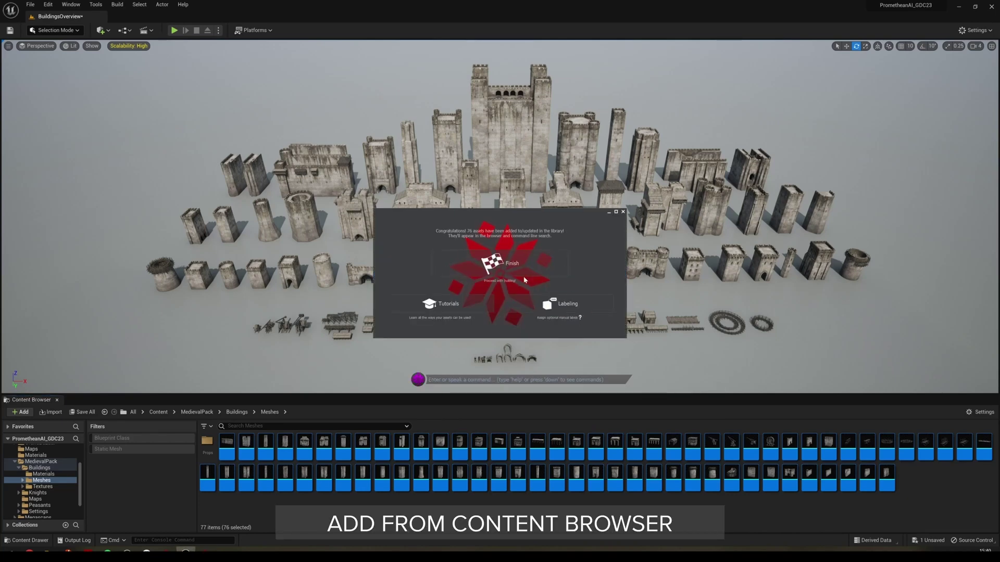
pyautogui.moveTo(418, 380)
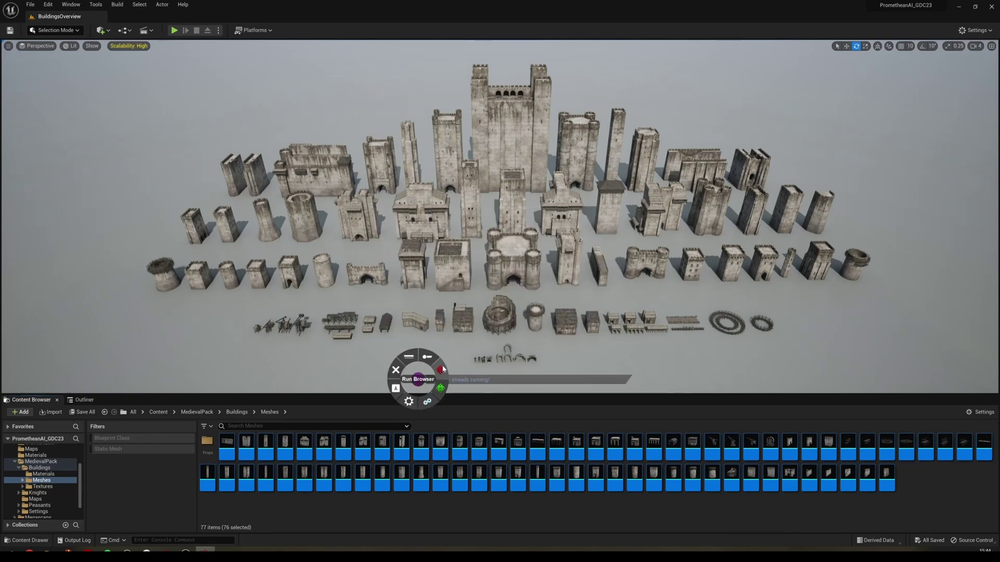
pyautogui.click(441, 369)
pyautogui.moveTo(418, 380); pyautogui.dragTo(400, 467)
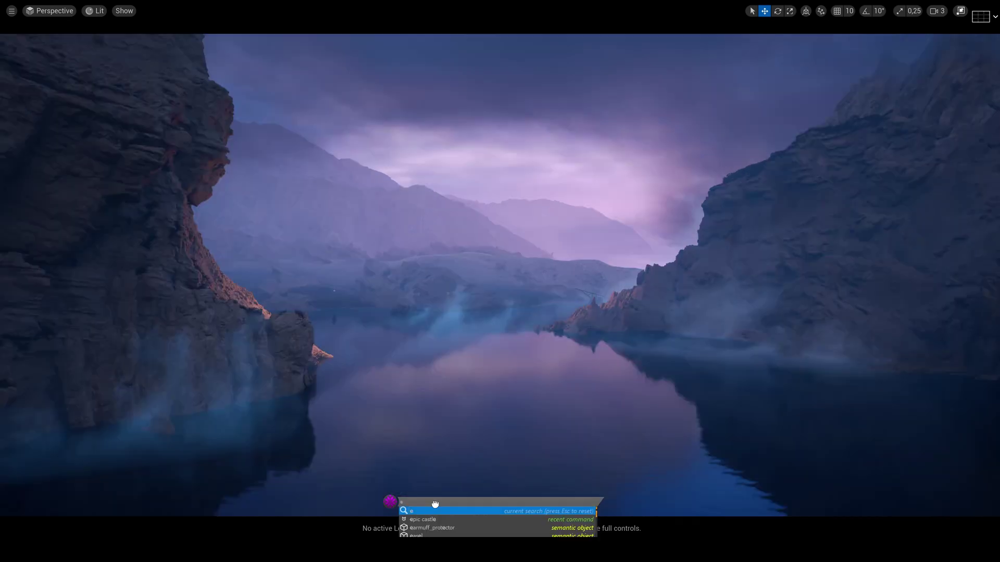
# Step: Place Epic_Castle across the lake, then add Burning_Keep, burning walls, water debris and a tower dragon
pyautogui.press('Return')
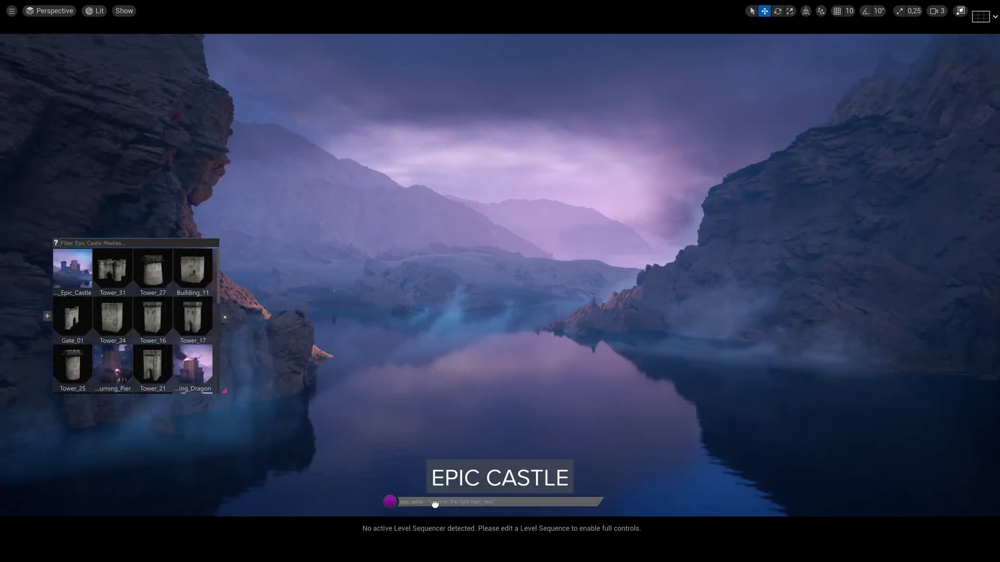
pyautogui.moveTo(74, 269); pyautogui.dragTo(501, 293)
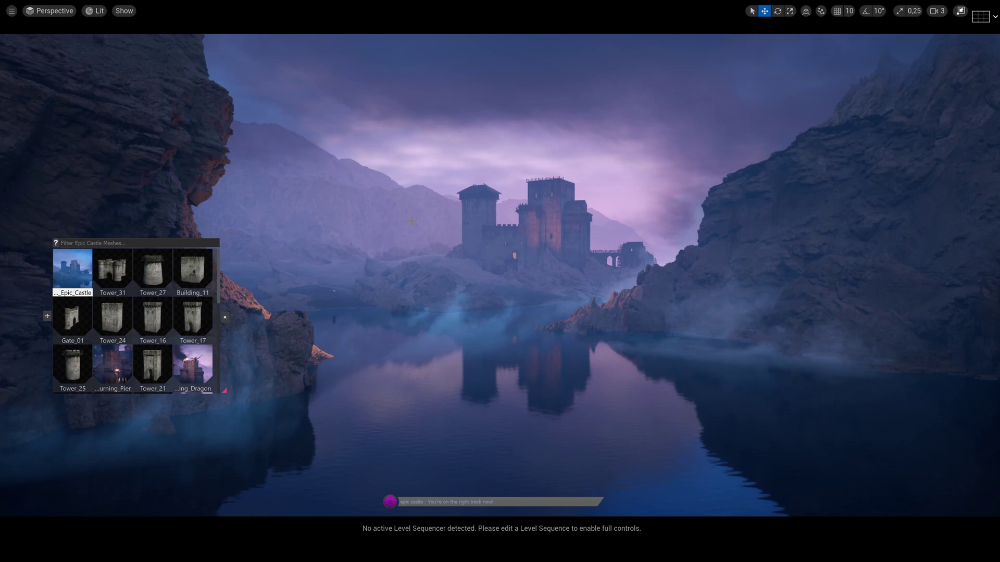
pyautogui.write('burning castl')
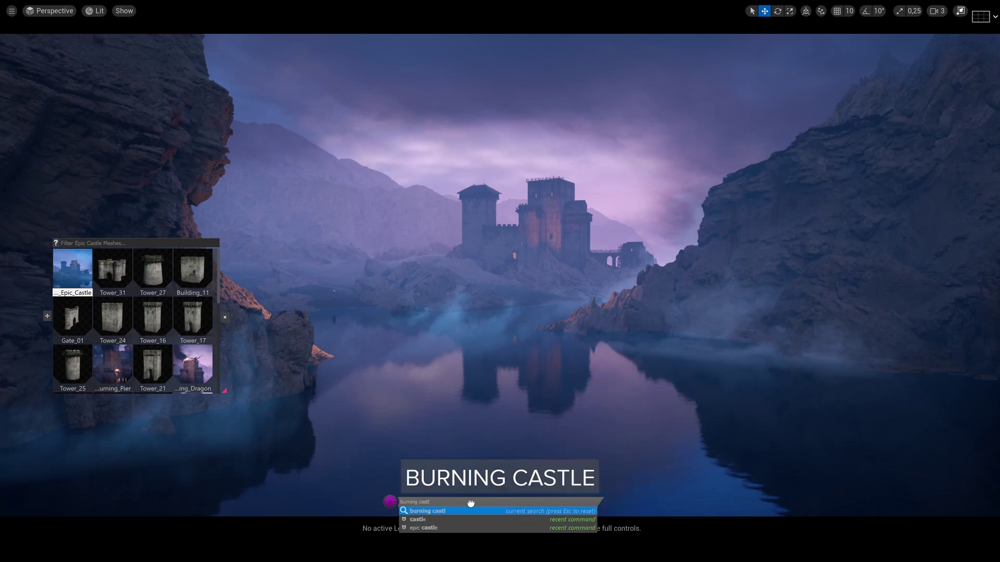
pyautogui.write('e')
pyautogui.press('Return')
pyautogui.moveTo(382, 387); pyautogui.dragTo(435, 261)
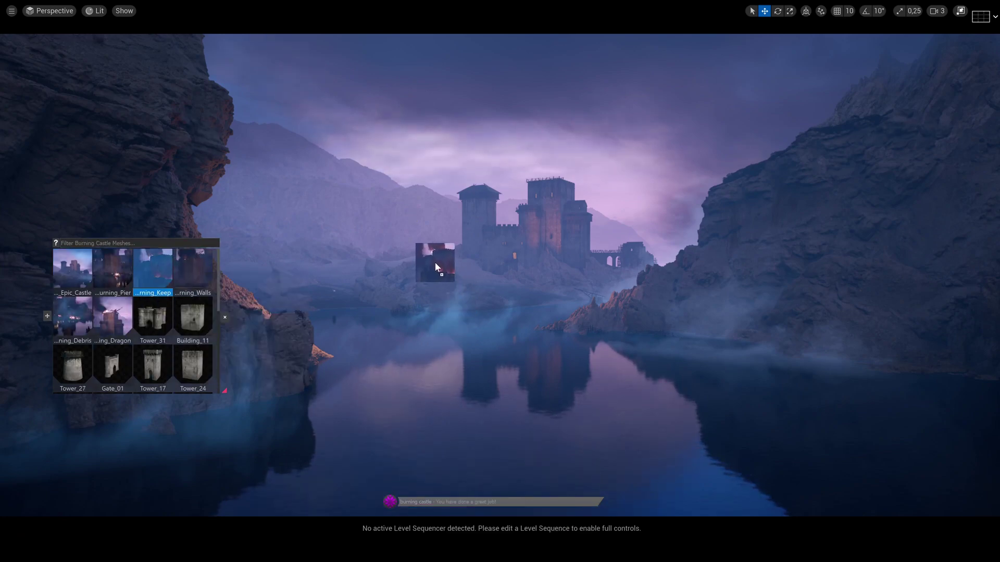
pyautogui.moveTo(194, 269)
pyautogui.mouseDown()
pyautogui.moveTo(538, 310)
pyautogui.moveTo(500, 297)
pyautogui.mouseUp()
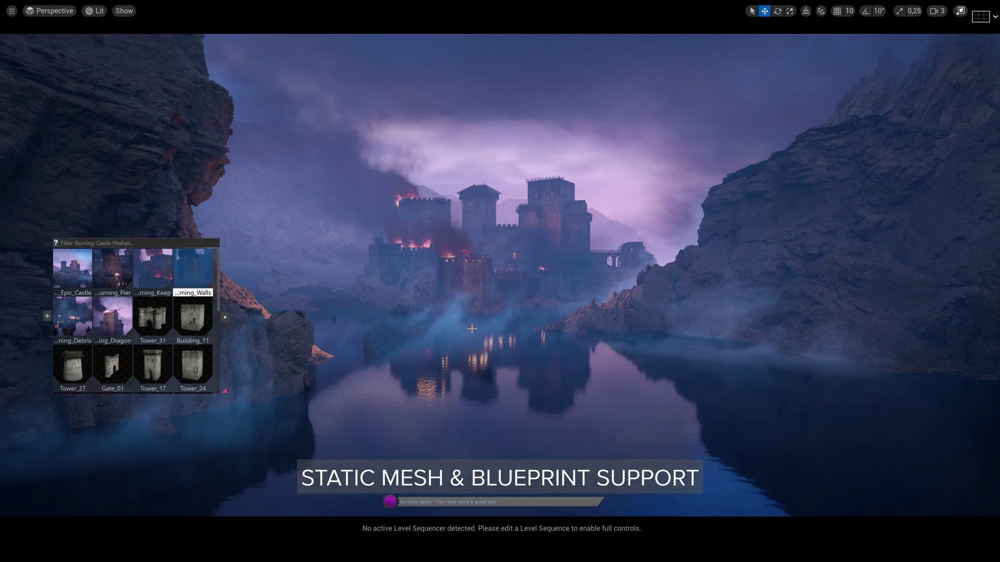
pyautogui.click(113, 270)
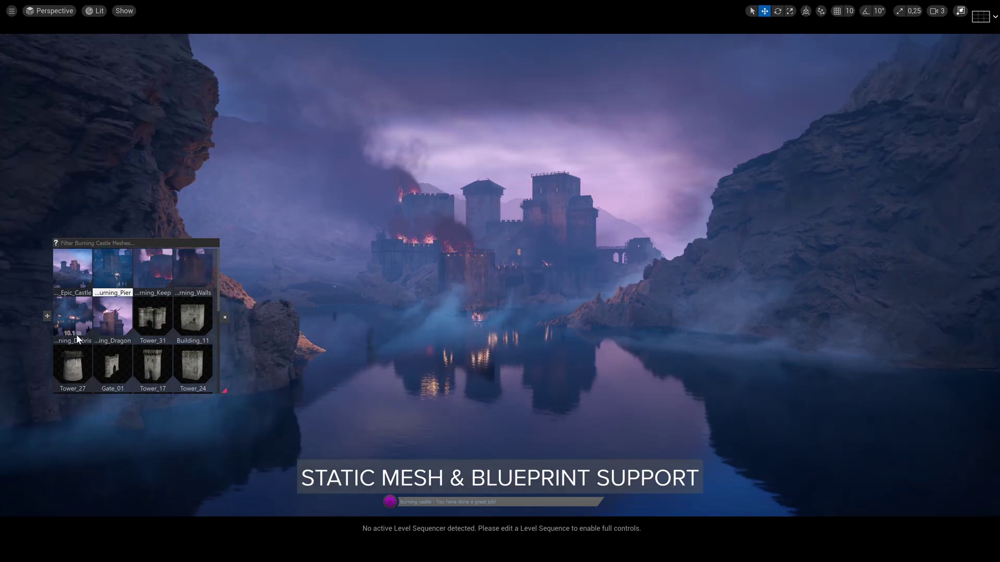
pyautogui.moveTo(75, 316); pyautogui.dragTo(331, 443)
pyautogui.moveTo(114, 318)
pyautogui.mouseDown()
pyautogui.moveTo(572, 186)
pyautogui.moveTo(561, 182)
pyautogui.mouseUp()
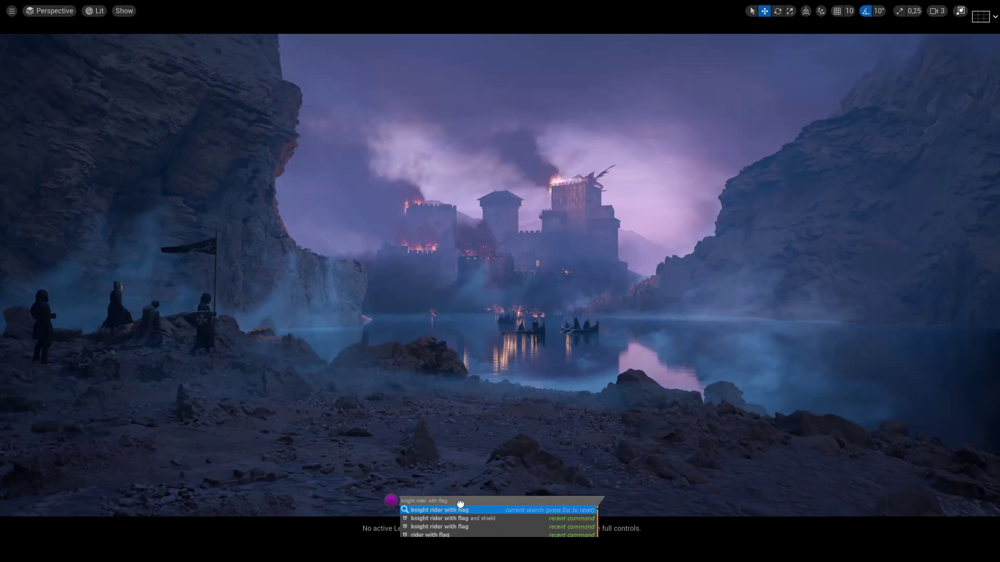
# Step: Place the flag-bearing Rider_Flag_01 on the rocky shore and turn it to face the dragon
pyautogui.press('Return')
pyautogui.scroll(-1, 579, 407)
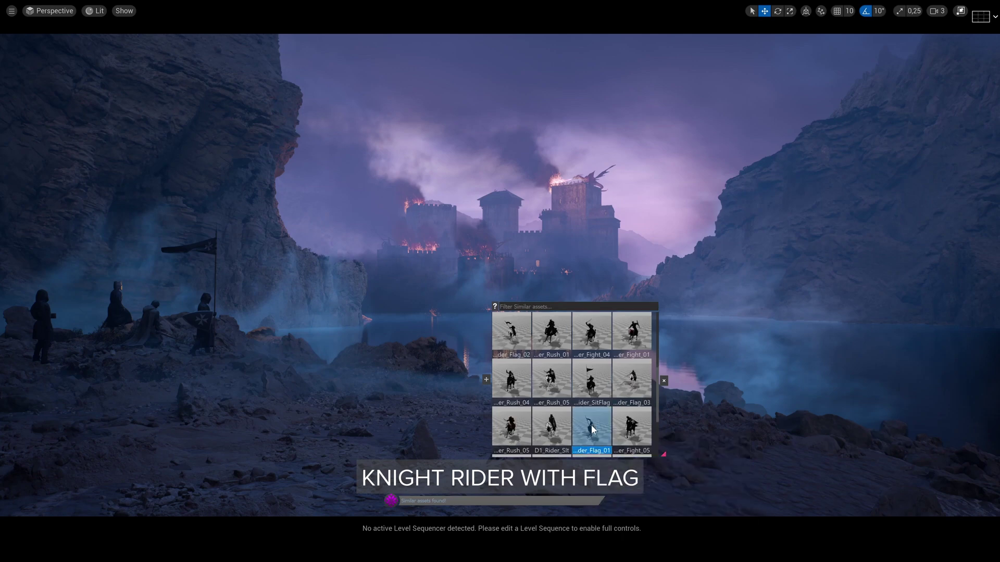
pyautogui.moveTo(592, 431); pyautogui.dragTo(300, 469)
pyautogui.click(300, 468)
pyautogui.click(488, 505)
pyautogui.write('face')
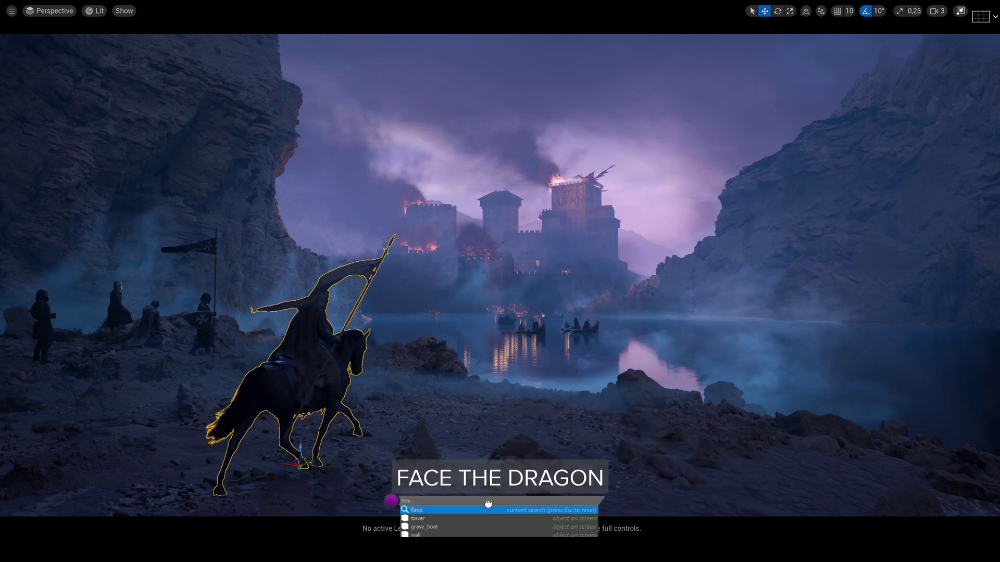
pyautogui.write(' the dragon')
pyautogui.press('Return')
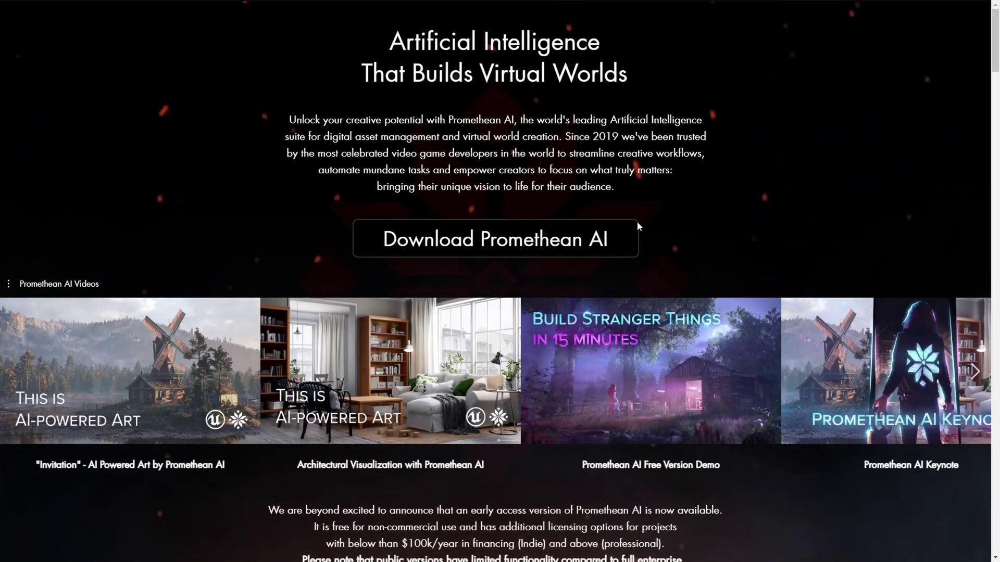
# Step: Start downloading the Promethean AI installer from the website homepage
pyautogui.click(594, 235)
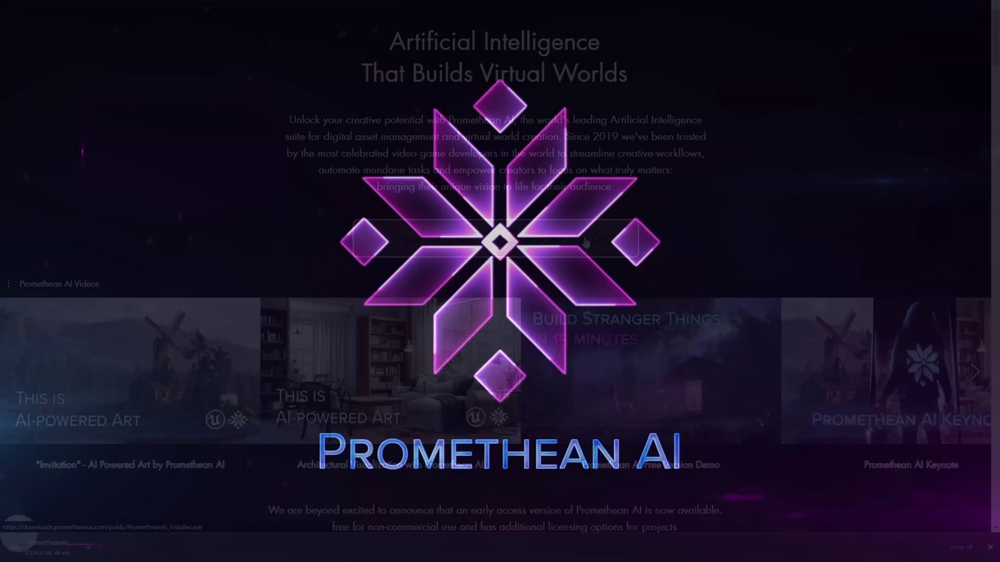